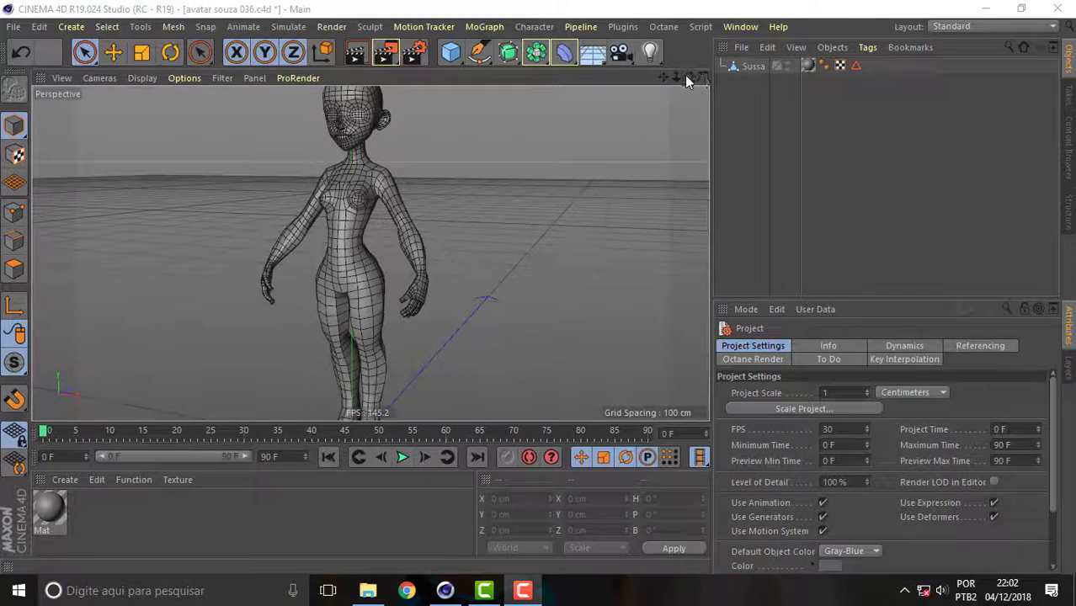
# Orbit one full turn around the wireframe female character to view every side
pyautogui.moveTo(689, 77); pyautogui.dragTo(370, 252)
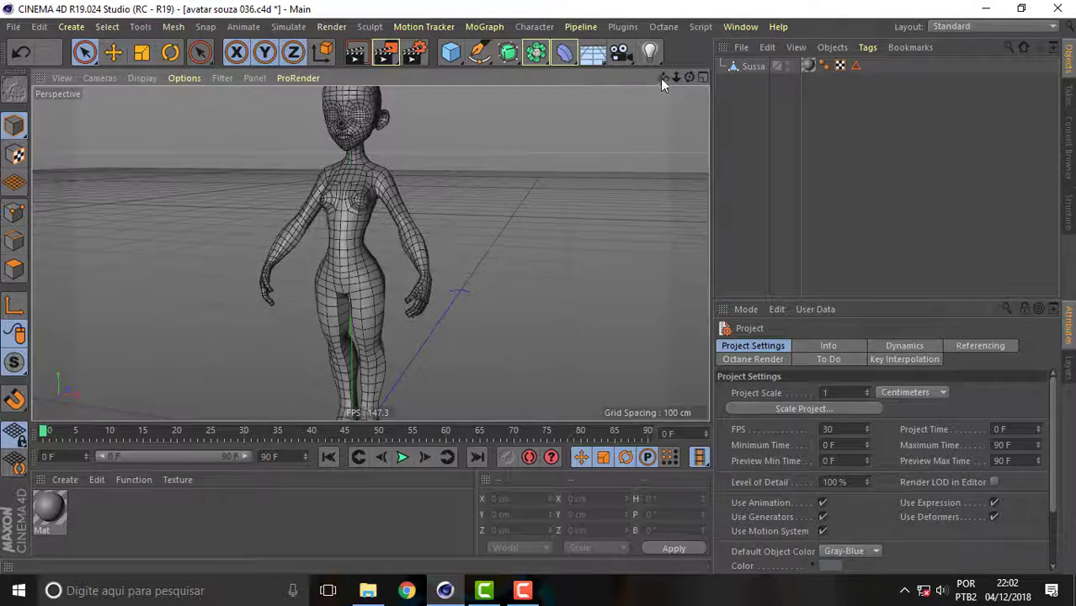
# Reframe the view, inspect the Seams selection and Sussa object, then bring up the File menu
pyautogui.moveTo(663, 77); pyautogui.dragTo(371, 254)
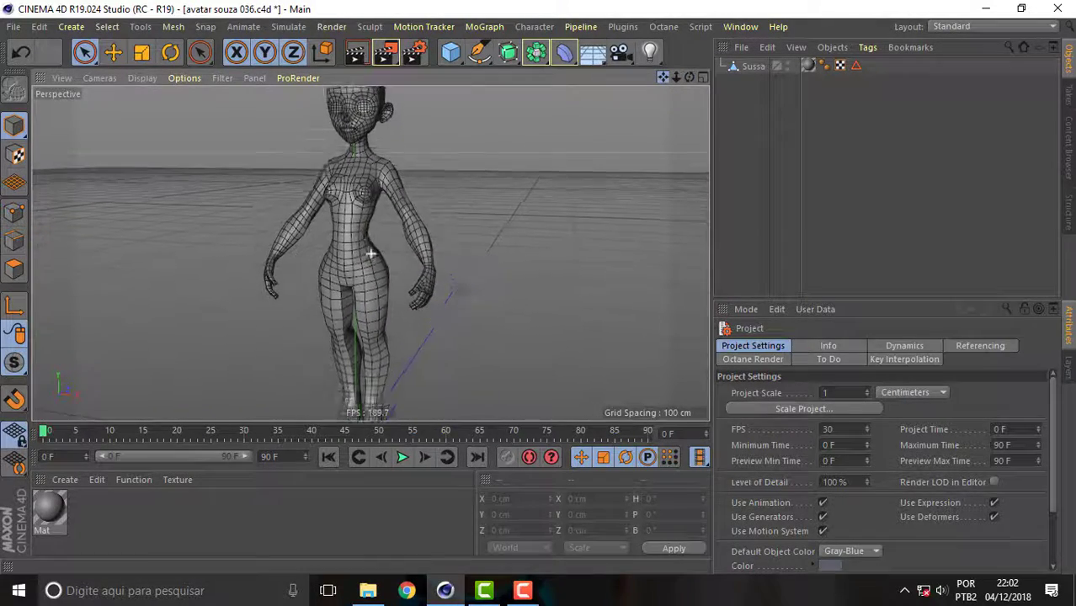
pyautogui.moveTo(678, 77); pyautogui.dragTo(694, 79)
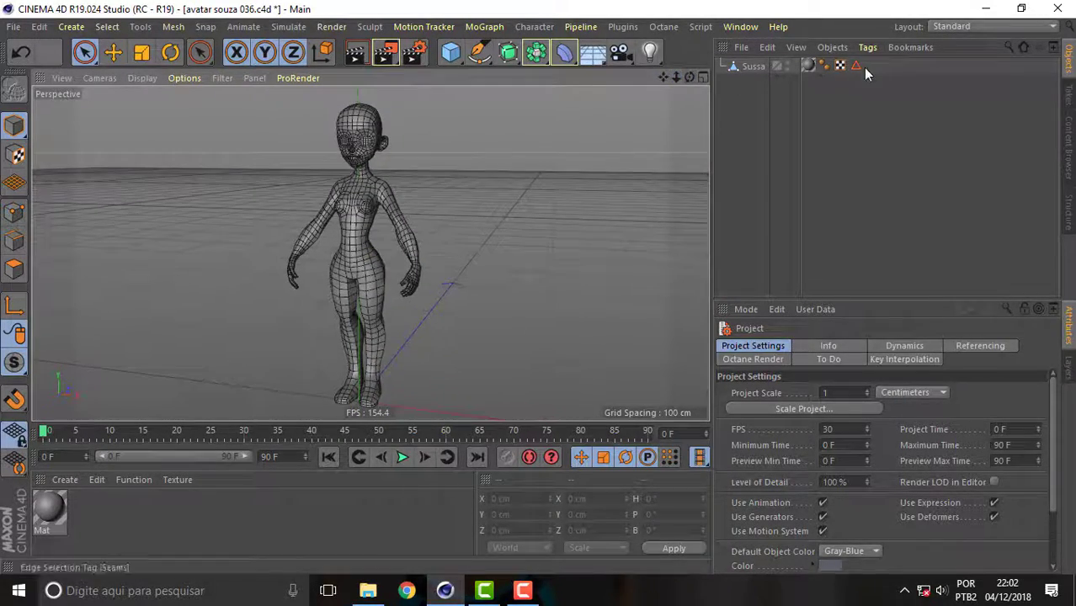
pyautogui.click(856, 67)
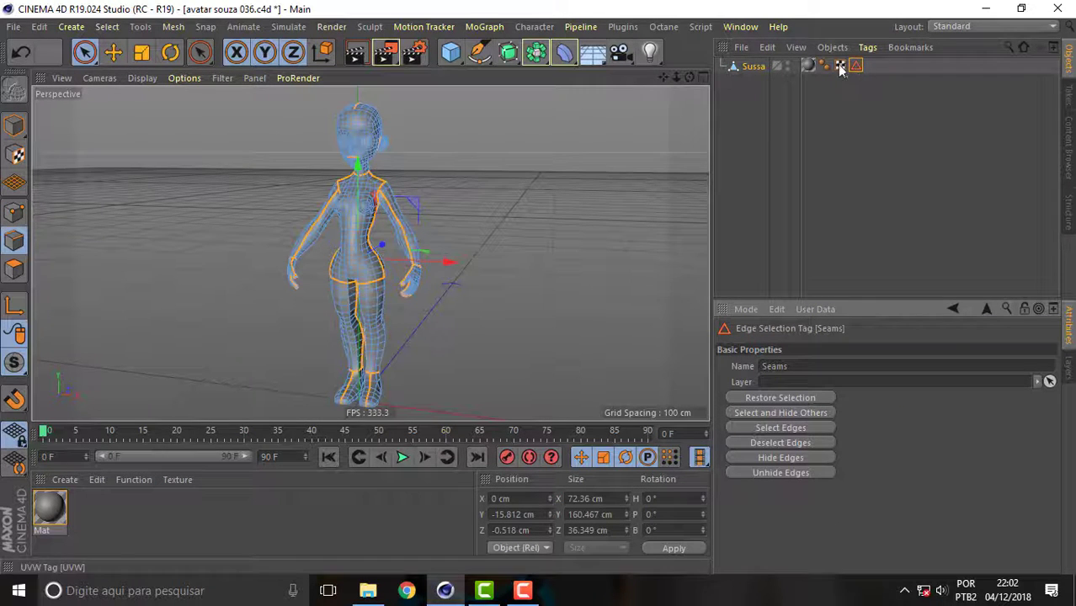
pyautogui.click(762, 70)
pyautogui.click(752, 81)
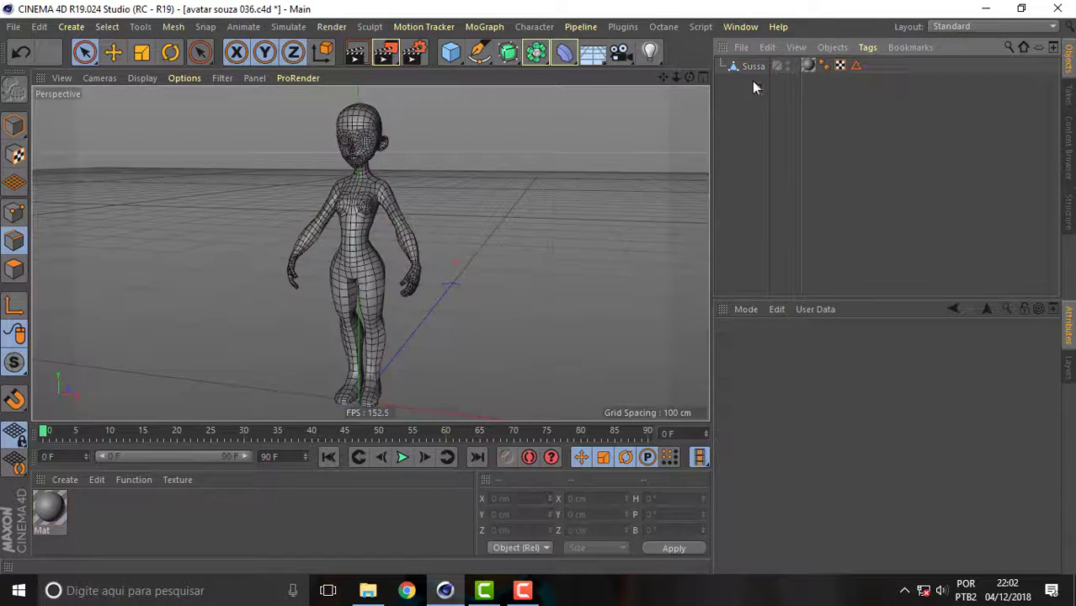
pyautogui.moveTo(676, 76); pyautogui.dragTo(678, 81)
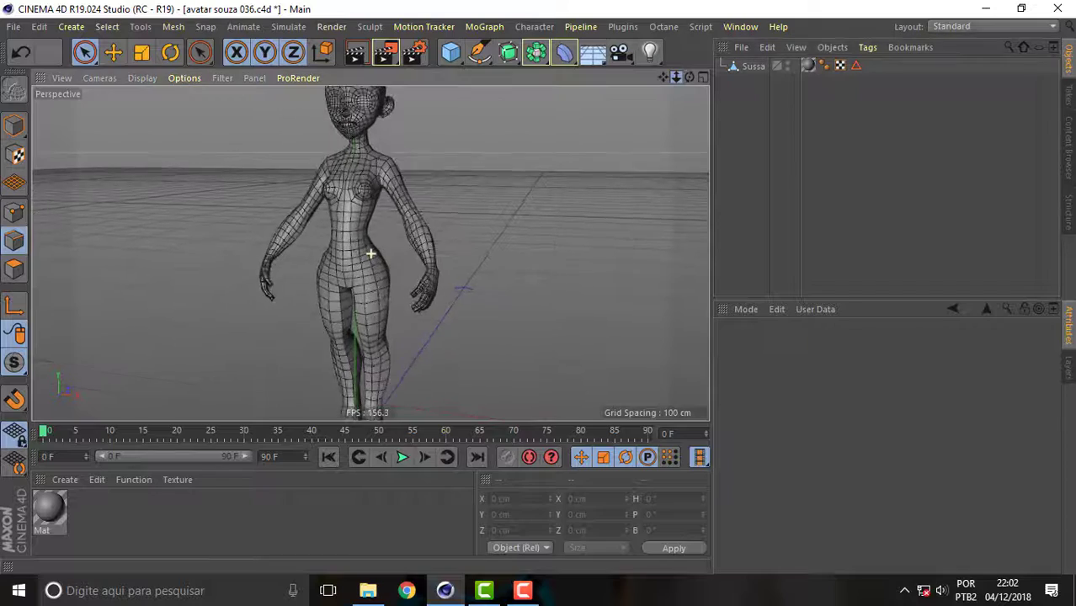
pyautogui.click(16, 29)
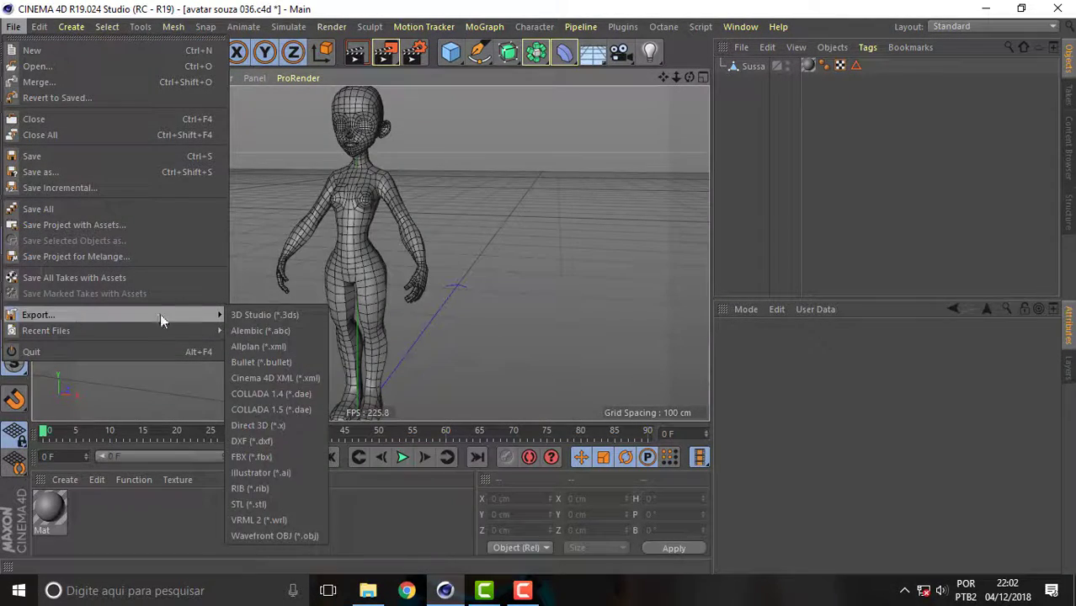
pyautogui.moveTo(38, 315)
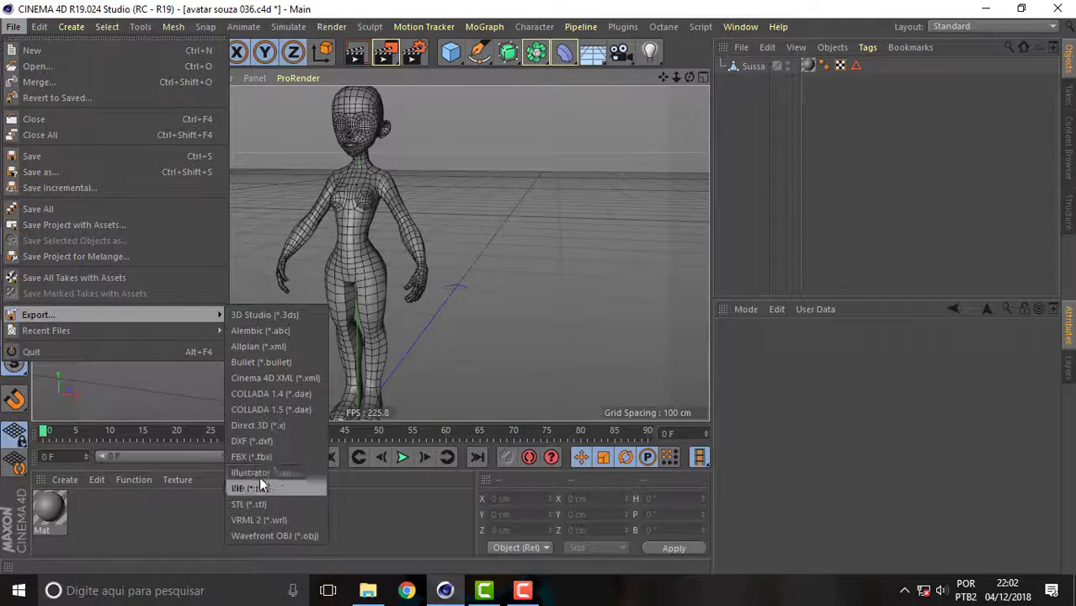
# Start an FBX export named avatar souza 036.fbx, then close the save dialog
pyautogui.click(269, 455)
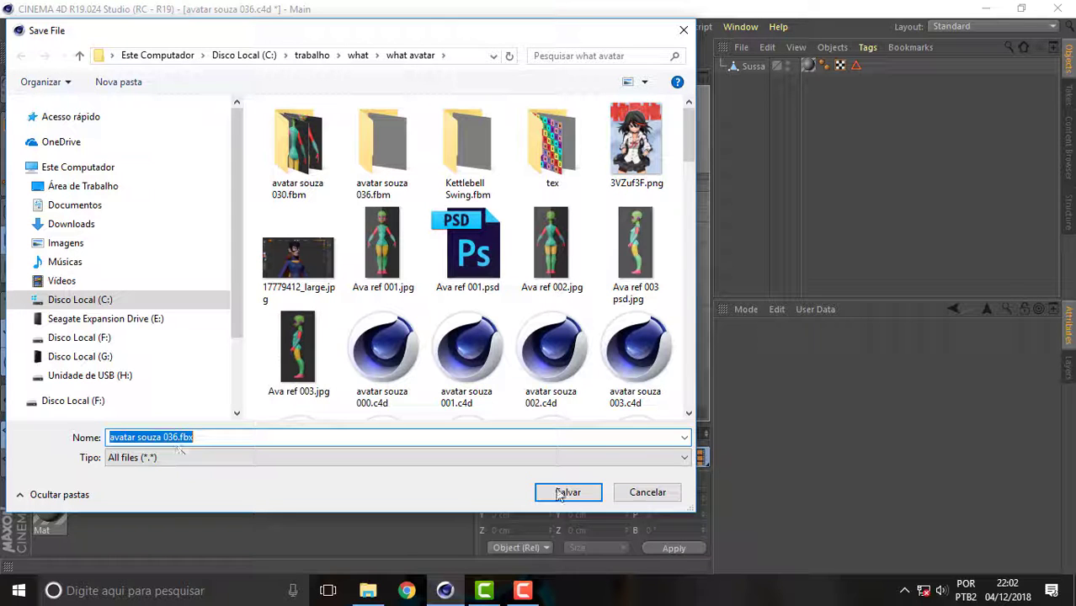
pyautogui.click(658, 499)
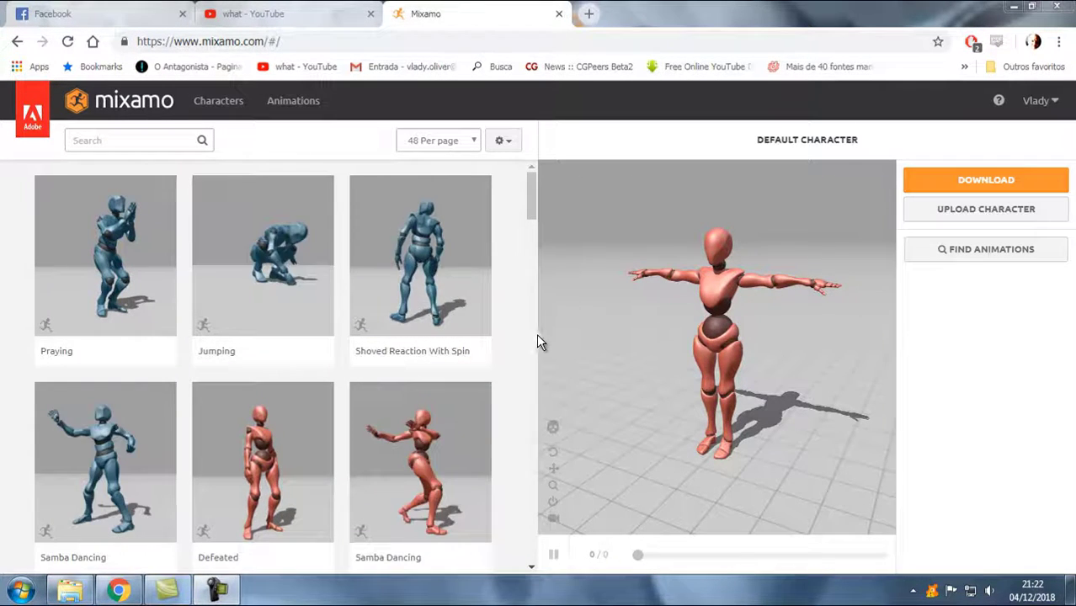
pyautogui.moveTo(420, 270)
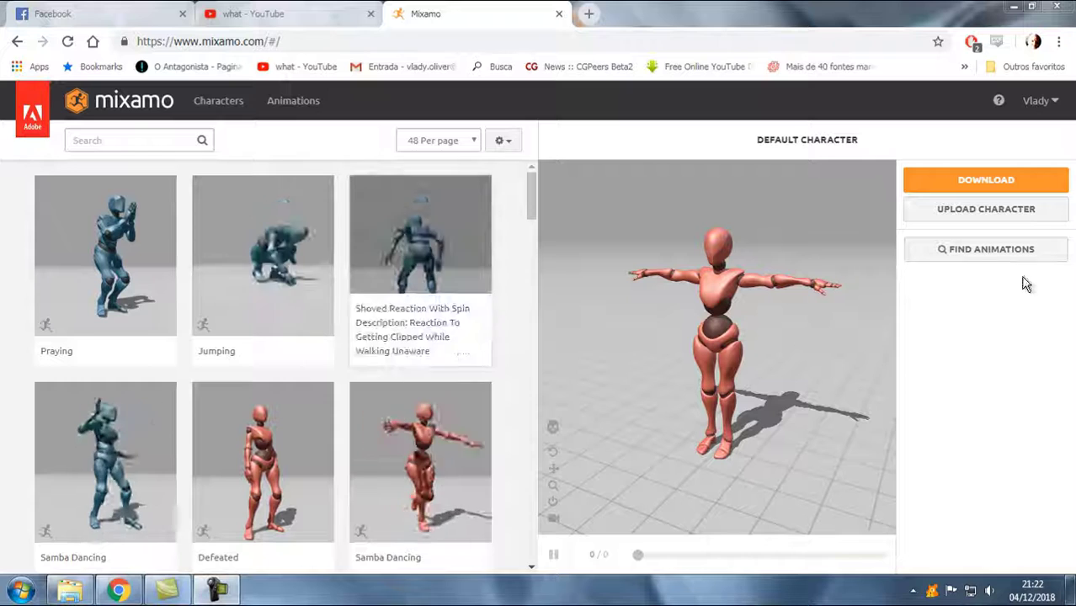
# Bring up Mixamo's Upload a Character dialog via UPLOAD CHARACTER
pyautogui.click(991, 217)
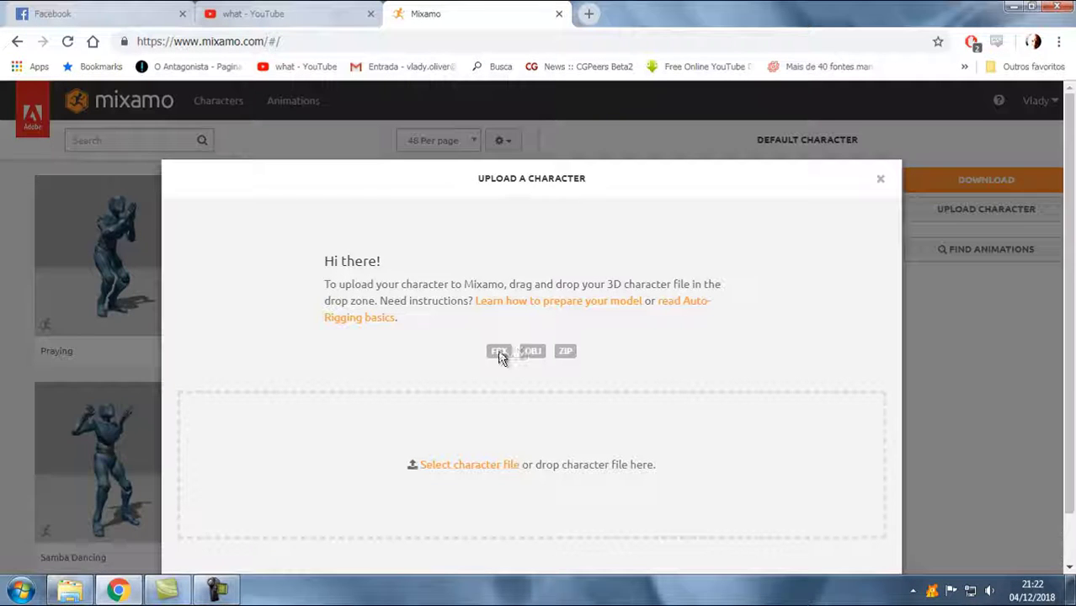
# Upload avatar souza 036.fbx from F:\what after into the Auto-Rigger
pyautogui.click(468, 467)
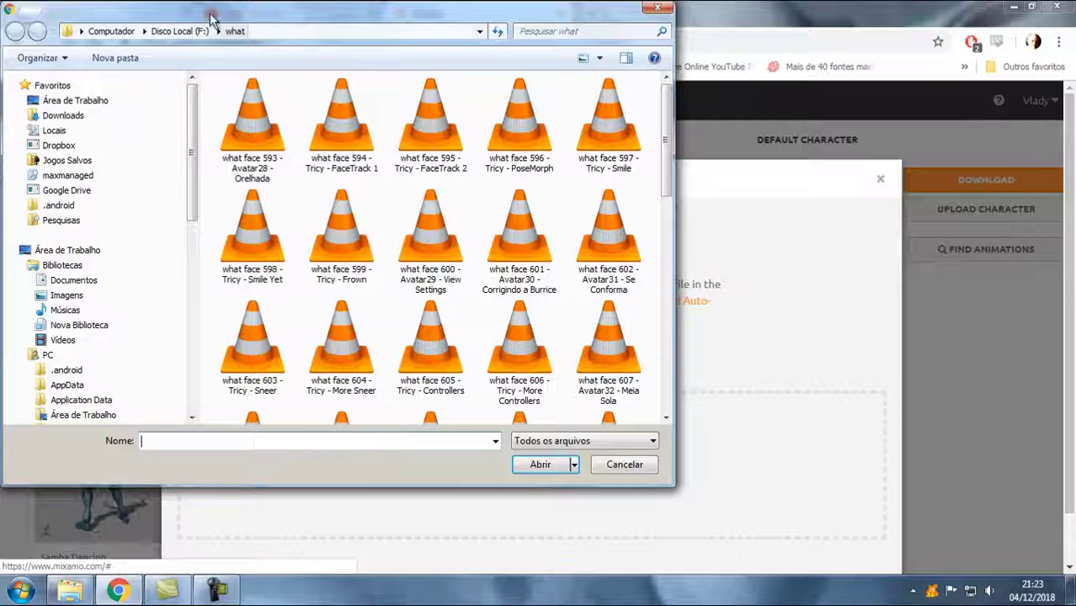
pyautogui.click(160, 31)
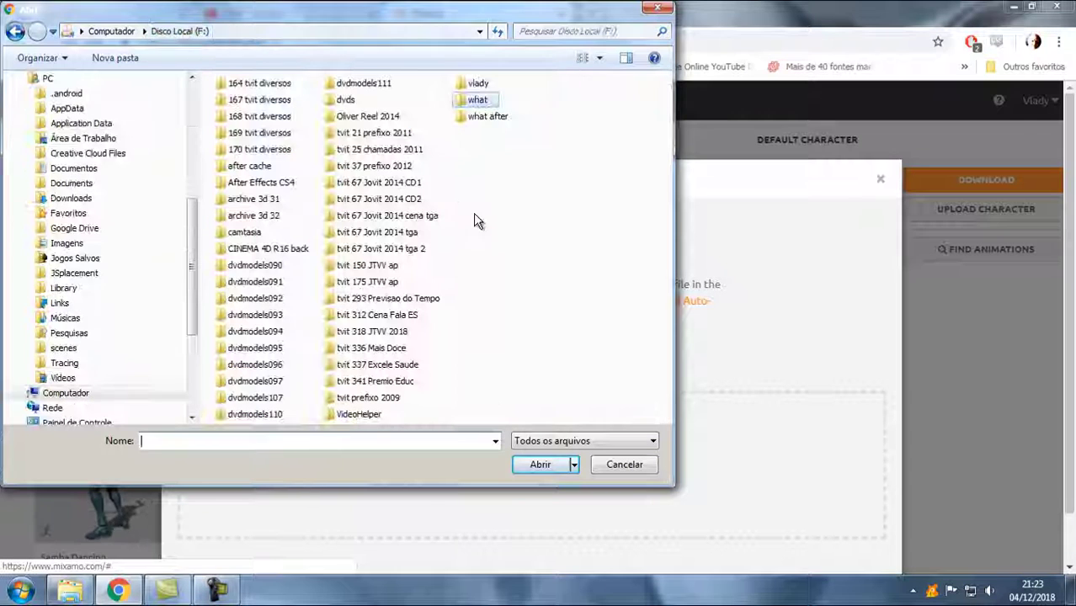
pyautogui.doubleClick(474, 120)
pyautogui.click(512, 111)
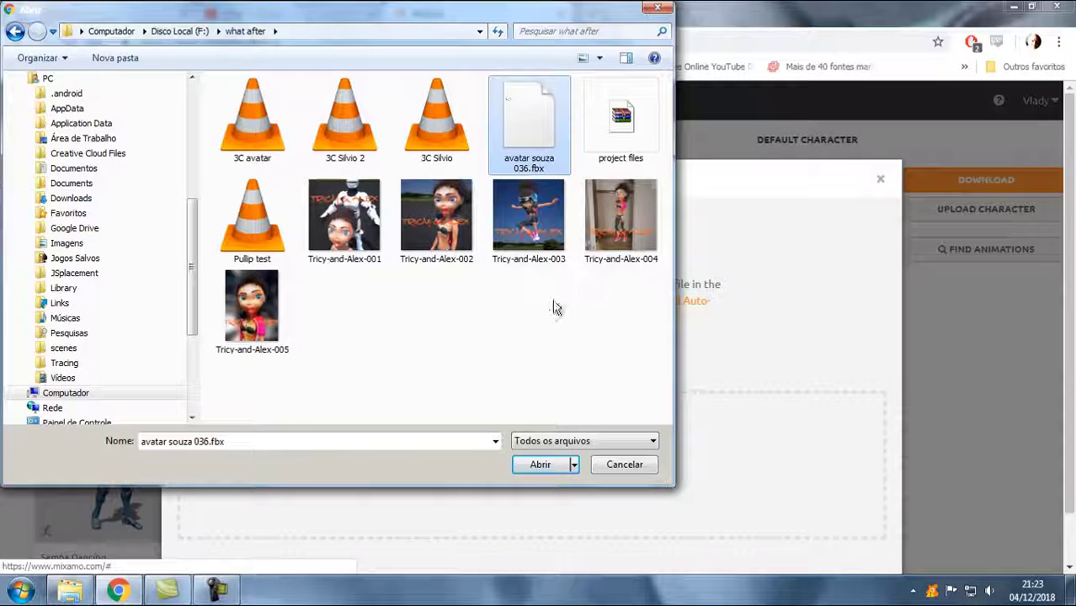
pyautogui.click(543, 466)
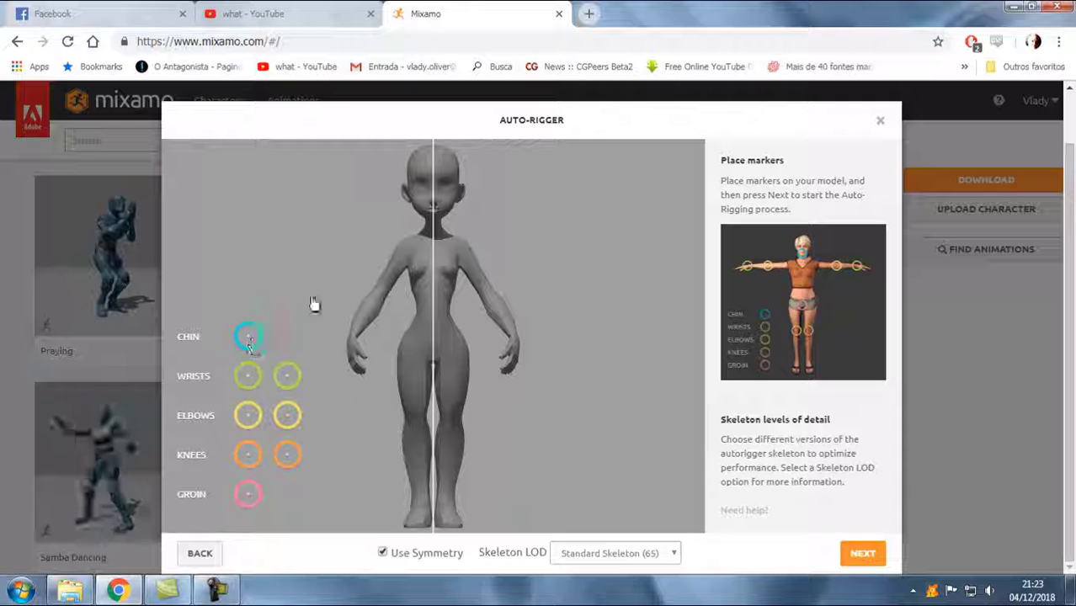
# Position the chin, wrist, elbow, knee and groin markers on the model with Use Symmetry on
pyautogui.moveTo(313, 303); pyautogui.dragTo(433, 220)
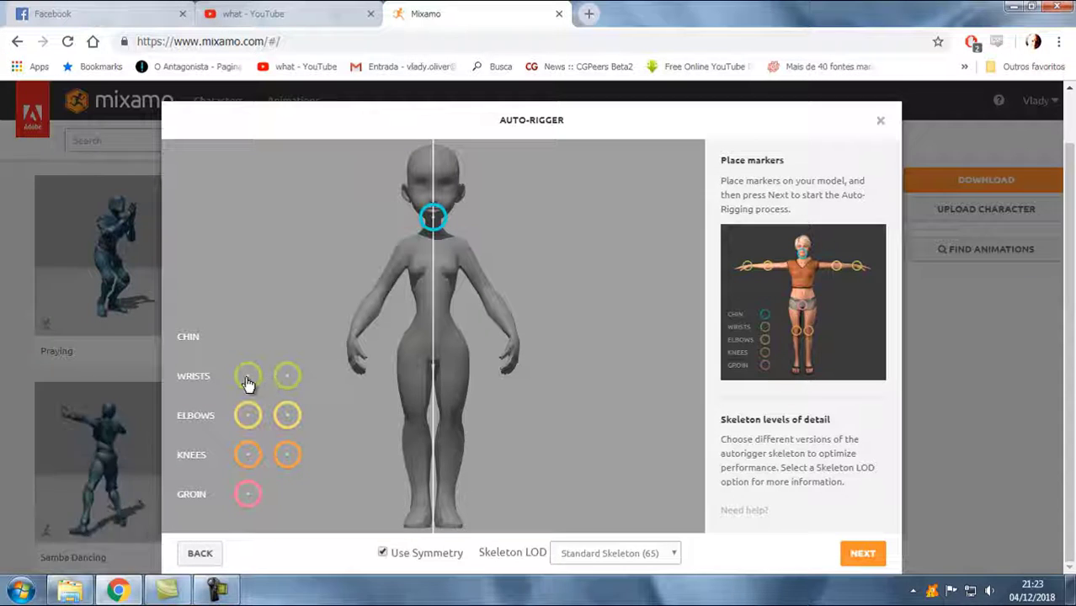
pyautogui.moveTo(247, 376)
pyautogui.mouseDown()
pyautogui.moveTo(327, 339)
pyautogui.moveTo(353, 338)
pyautogui.mouseUp()
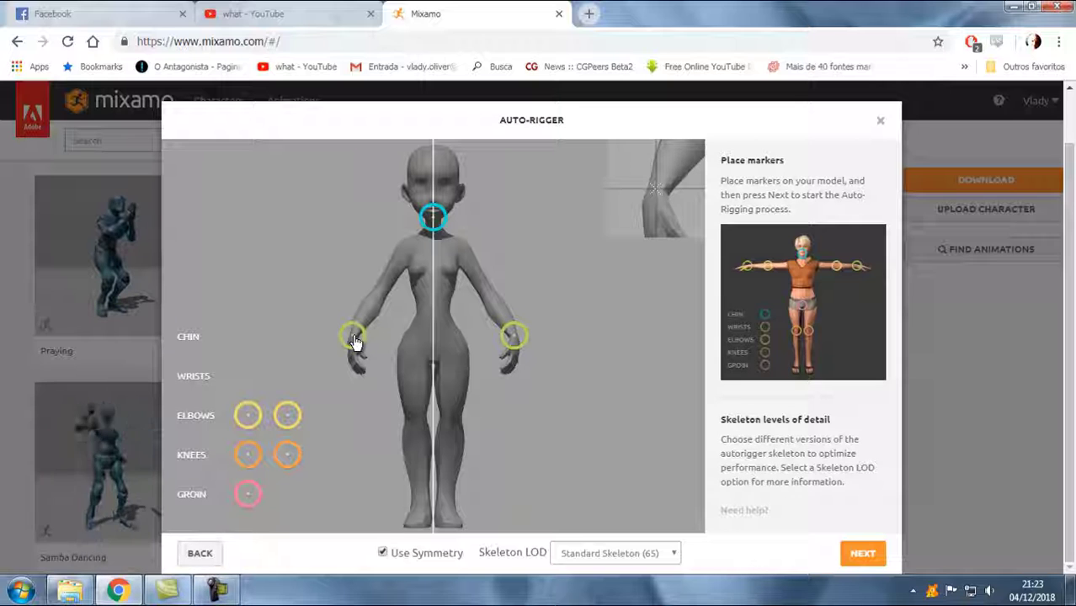
pyautogui.moveTo(353, 340); pyautogui.dragTo(353, 337)
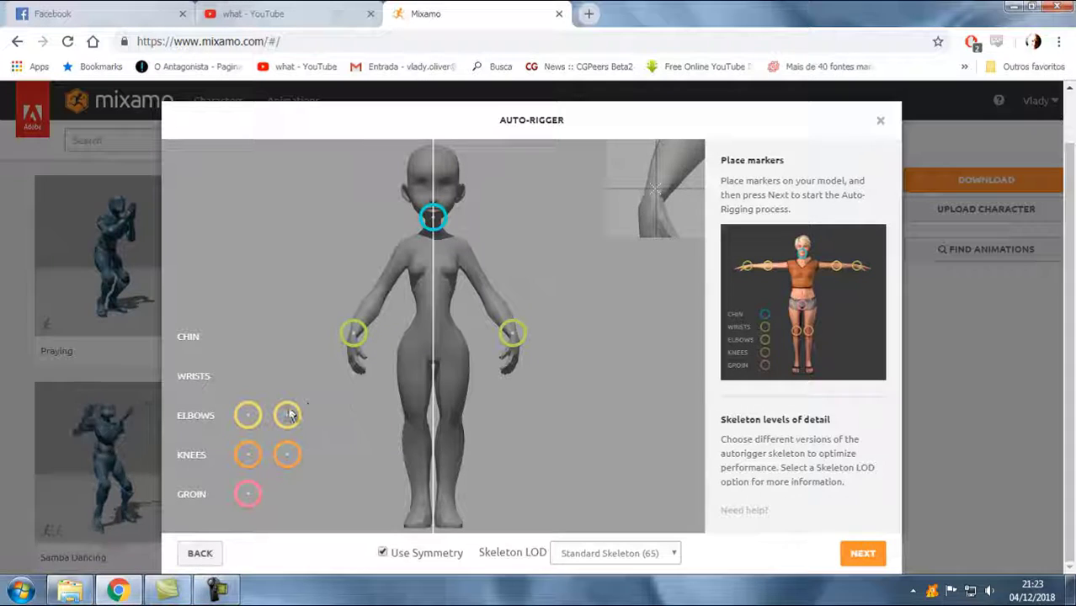
pyautogui.moveTo(249, 421); pyautogui.dragTo(381, 295)
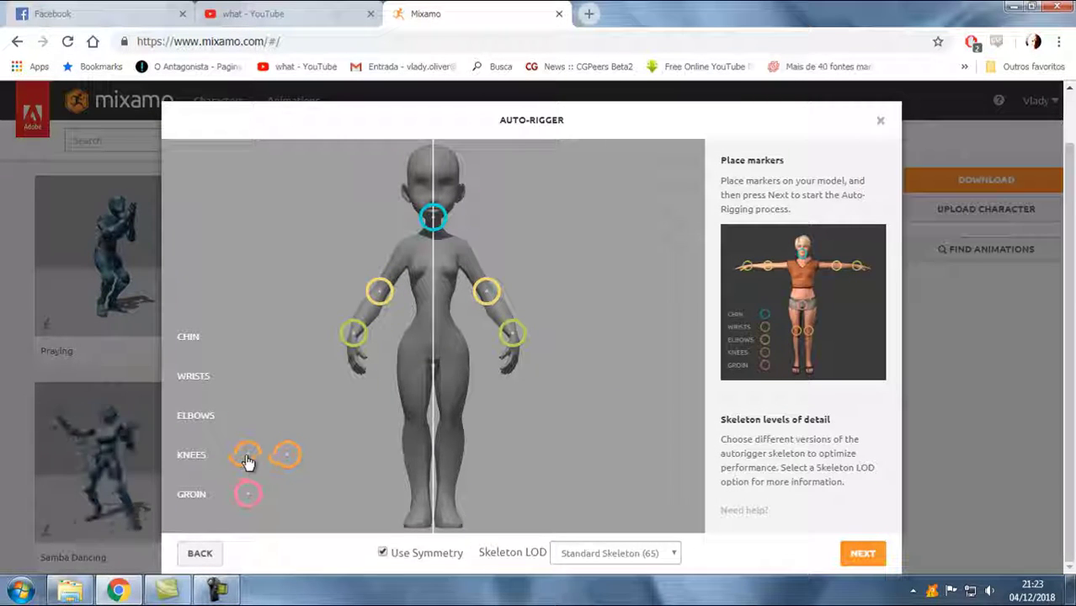
pyautogui.moveTo(248, 461); pyautogui.dragTo(414, 420)
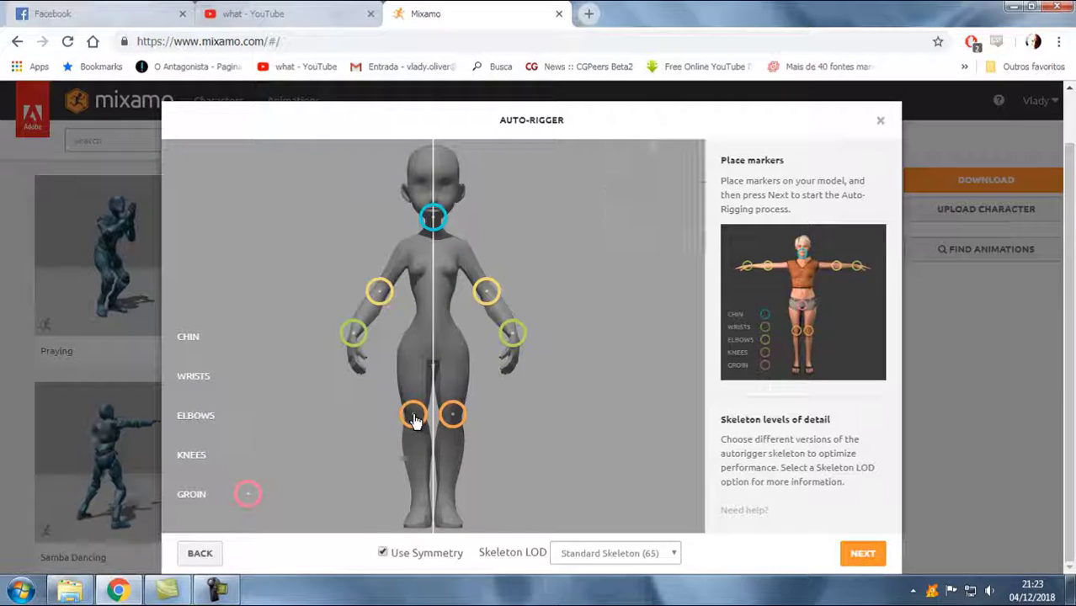
pyautogui.moveTo(247, 494); pyautogui.dragTo(435, 366)
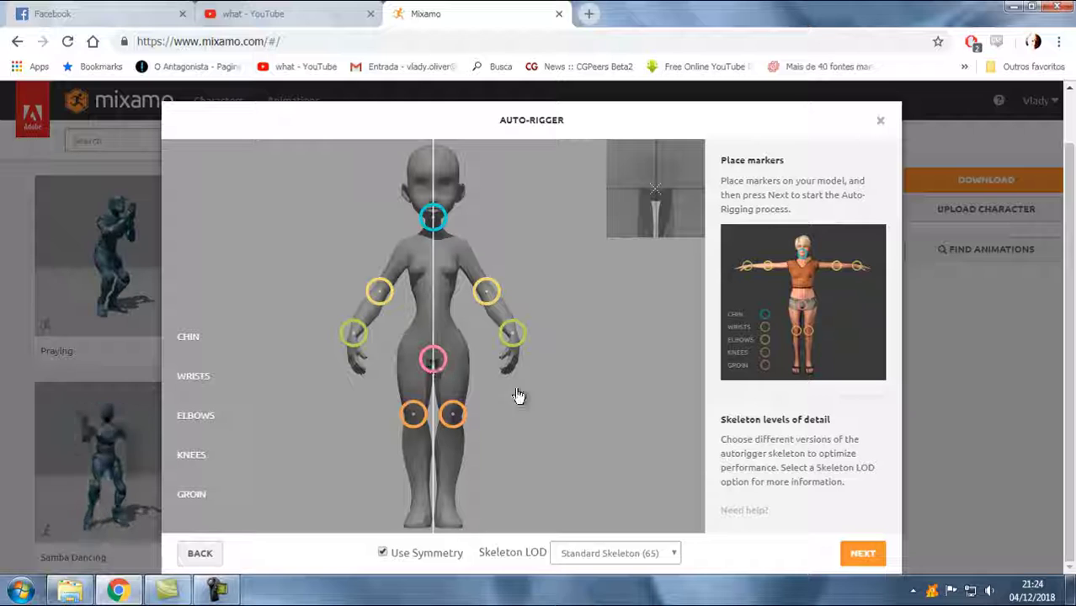
# Run auto-rigging with the placed markers, then accept the rigged avatar souza 036
pyautogui.click(860, 555)
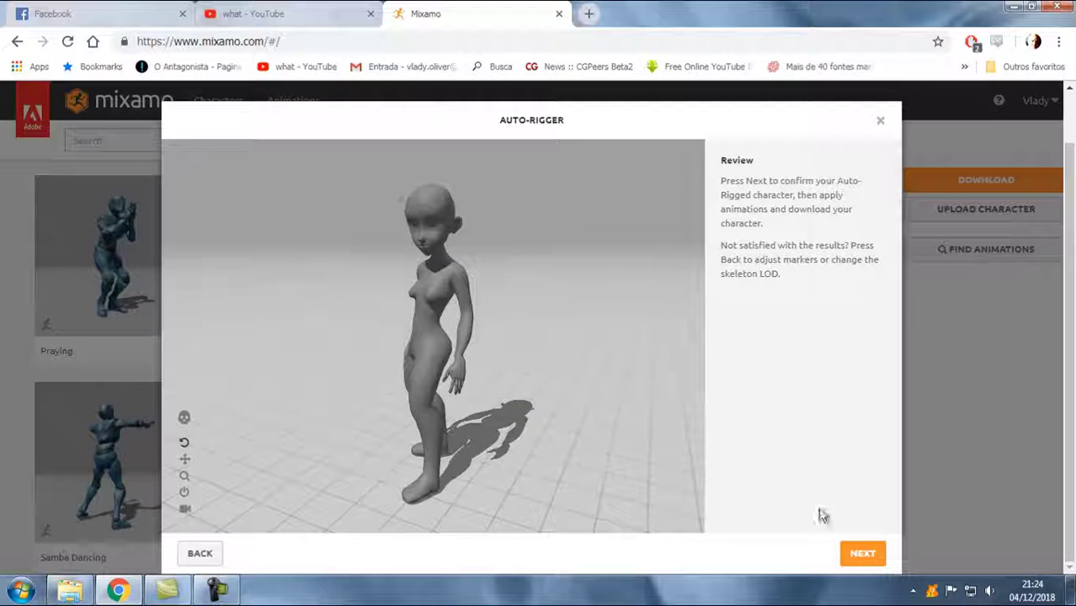
pyautogui.click(863, 555)
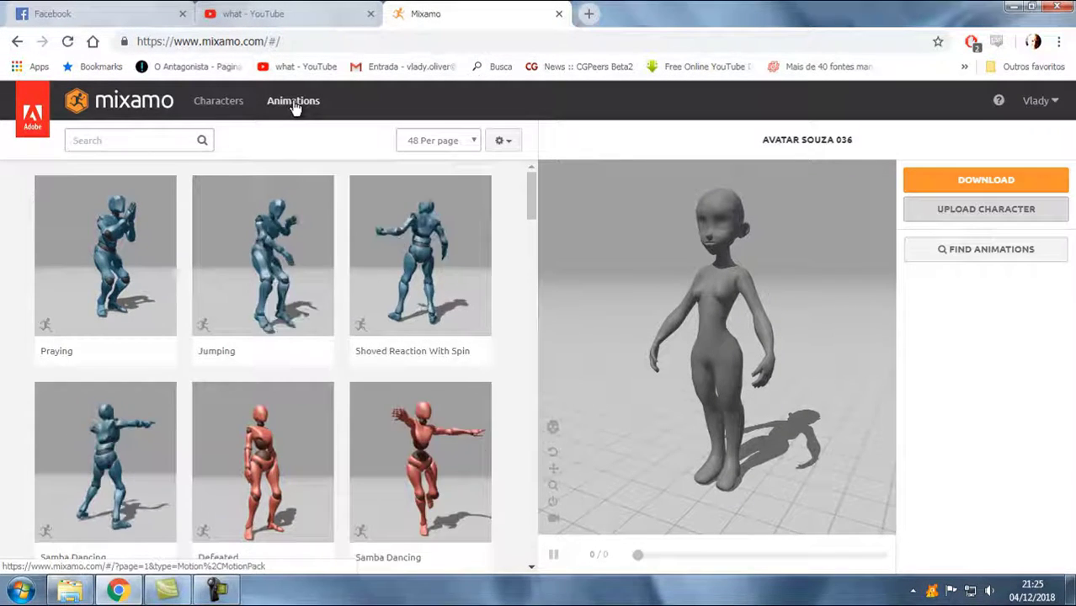
# Download the rigged character with Format FBX(.fbx) and Pose T-pose
pyautogui.click(979, 182)
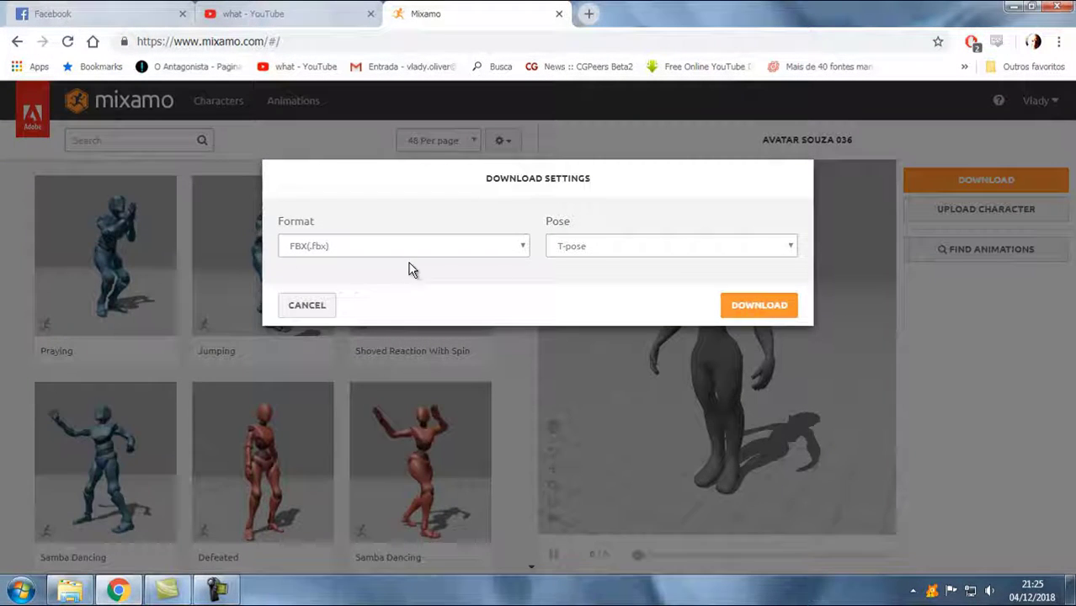
pyautogui.click(757, 308)
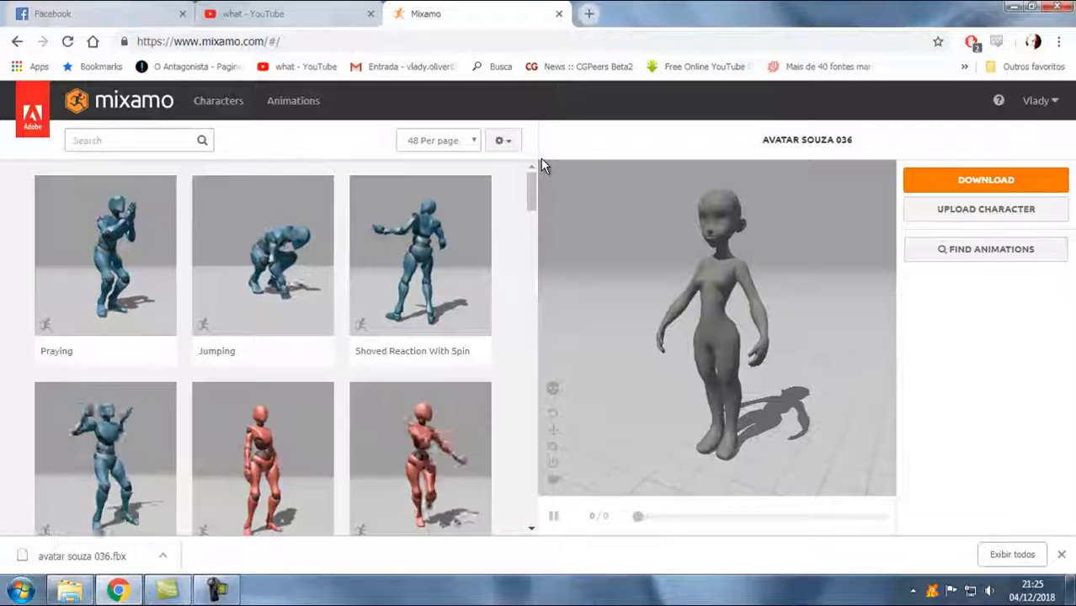
# Scroll to the pagination and browse page 2 of the animation library (results 49–96)
pyautogui.scroll(-2, 518, 211)
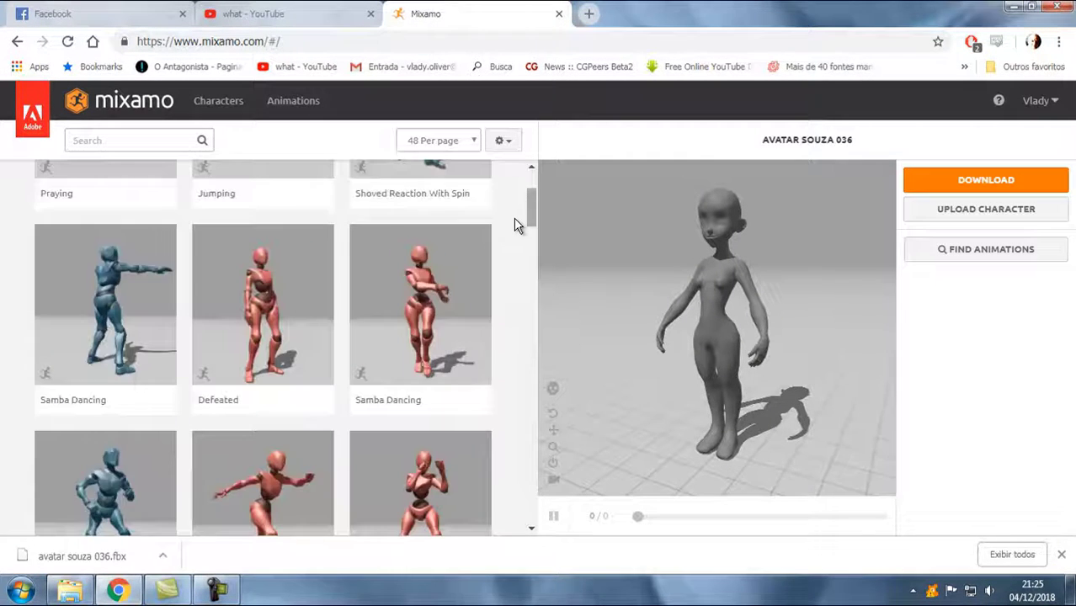
pyautogui.scroll(-3, 514, 223)
pyautogui.scroll(-1, 512, 226)
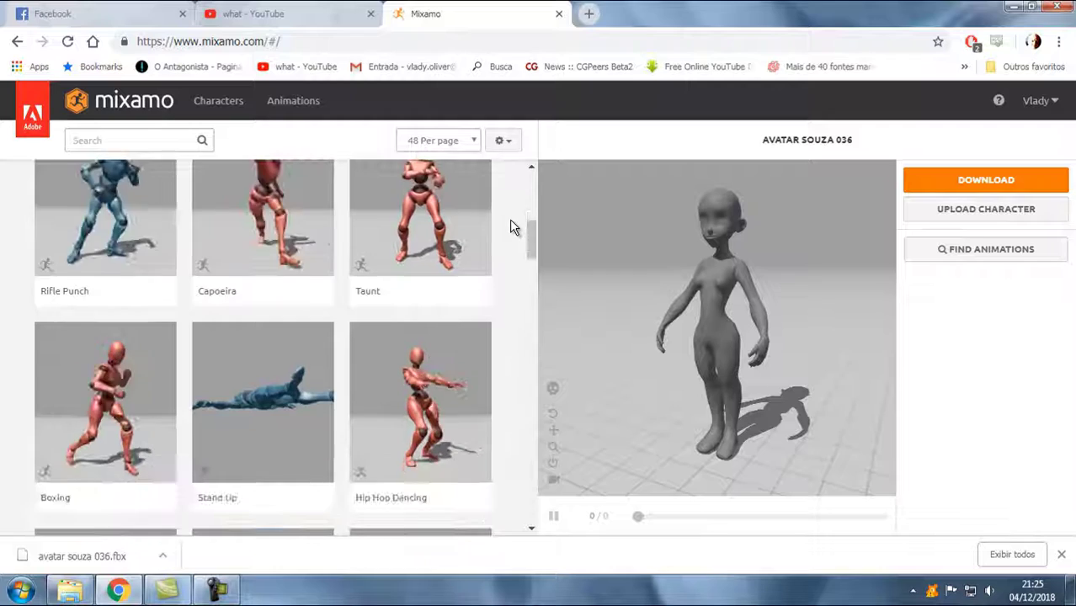
pyautogui.scroll(-3, 510, 219)
pyautogui.scroll(-3, 510, 217)
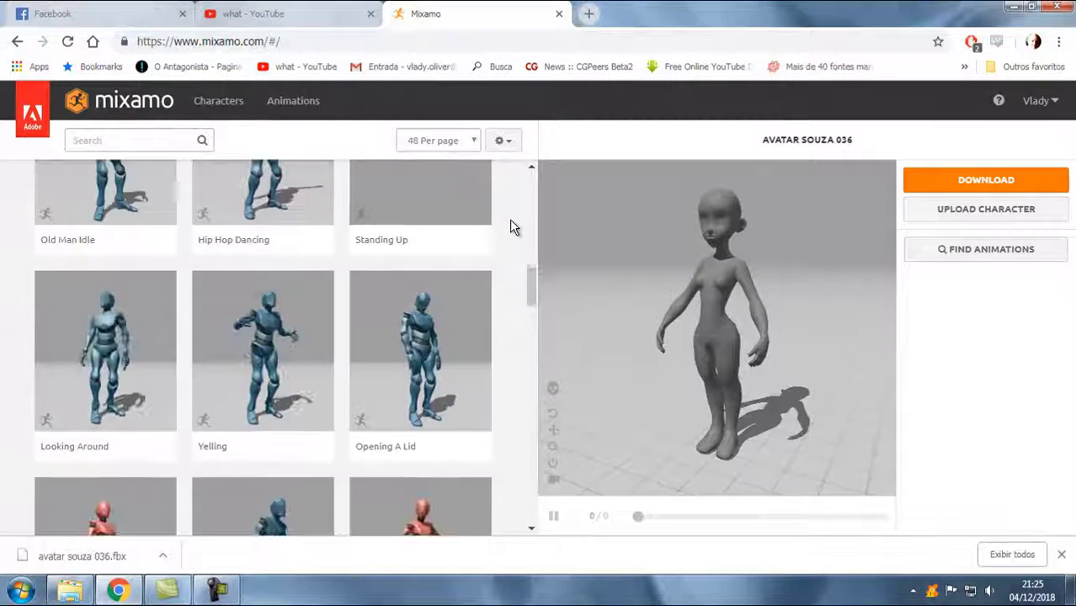
pyautogui.scroll(-3, 511, 212)
pyautogui.scroll(-1, 516, 211)
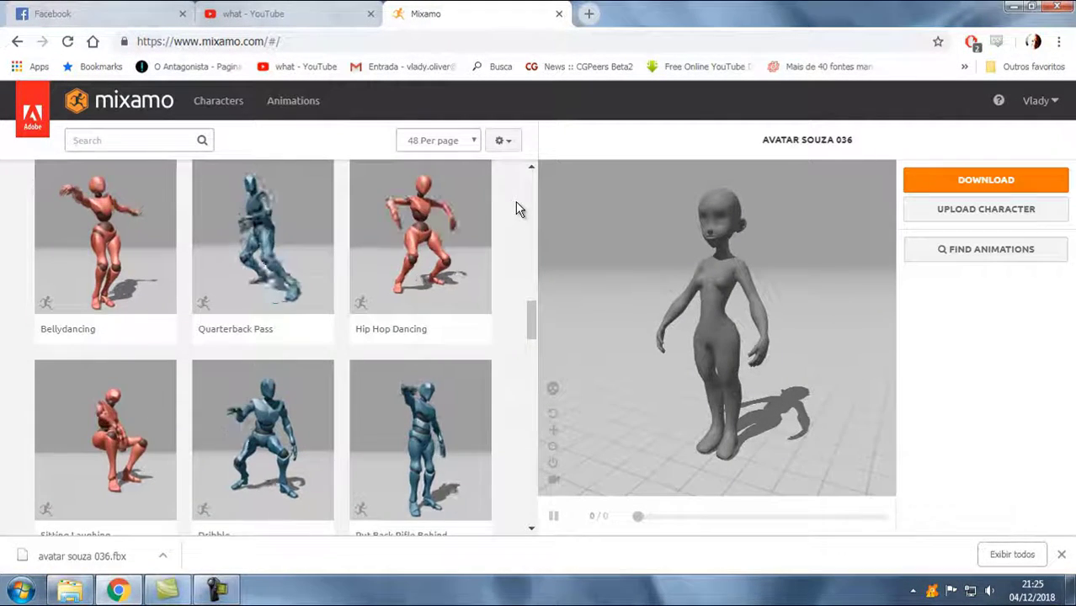
pyautogui.scroll(-5, 503, 204)
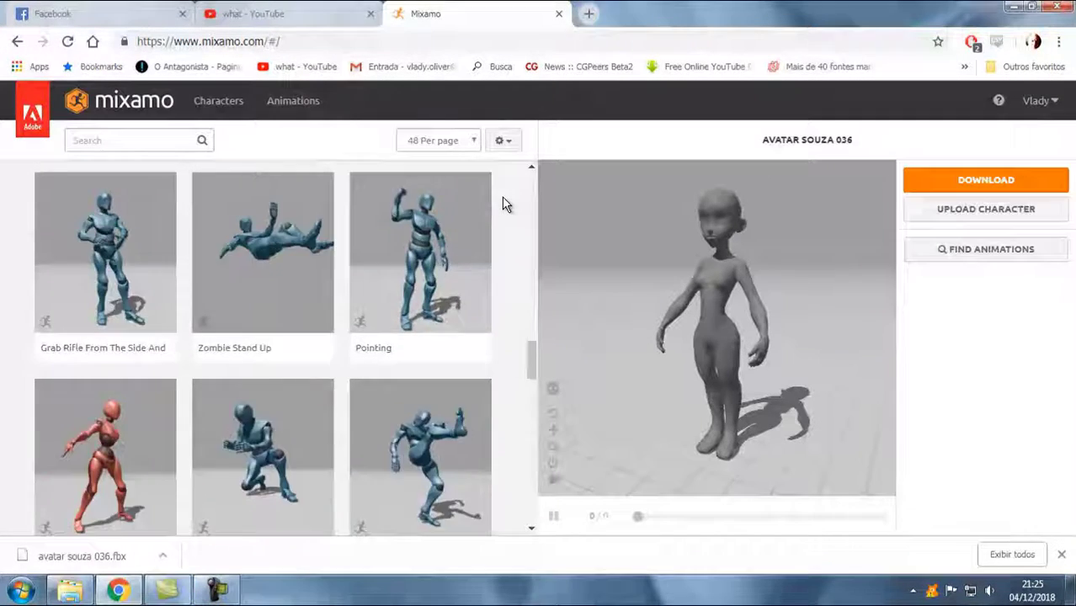
pyautogui.scroll(-2, 503, 204)
pyautogui.scroll(-3, 498, 206)
pyautogui.scroll(-1, 497, 206)
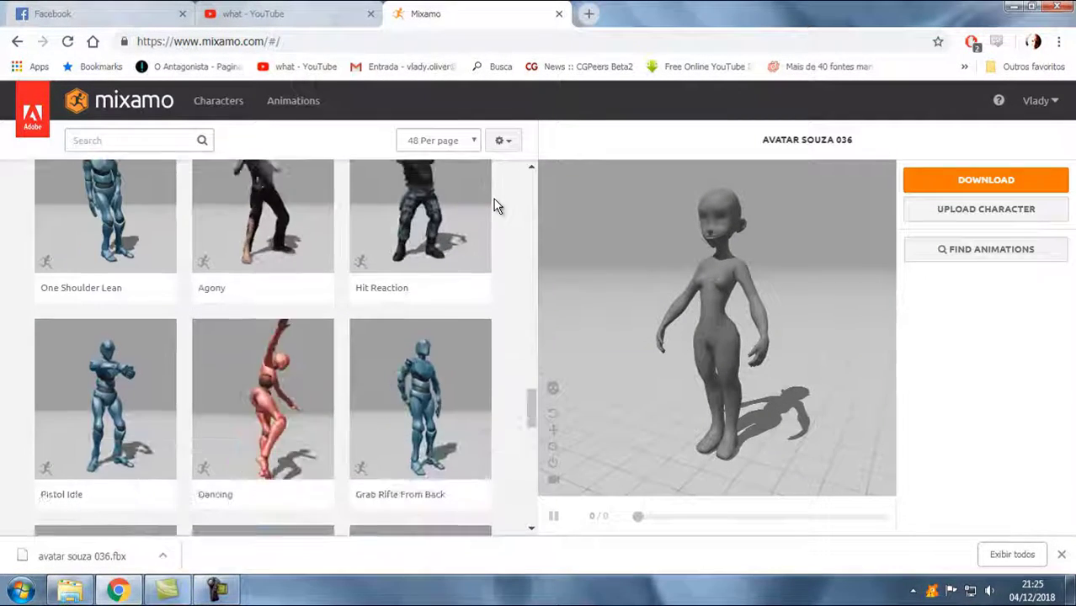
pyautogui.scroll(-2, 497, 206)
pyautogui.scroll(-2, 500, 205)
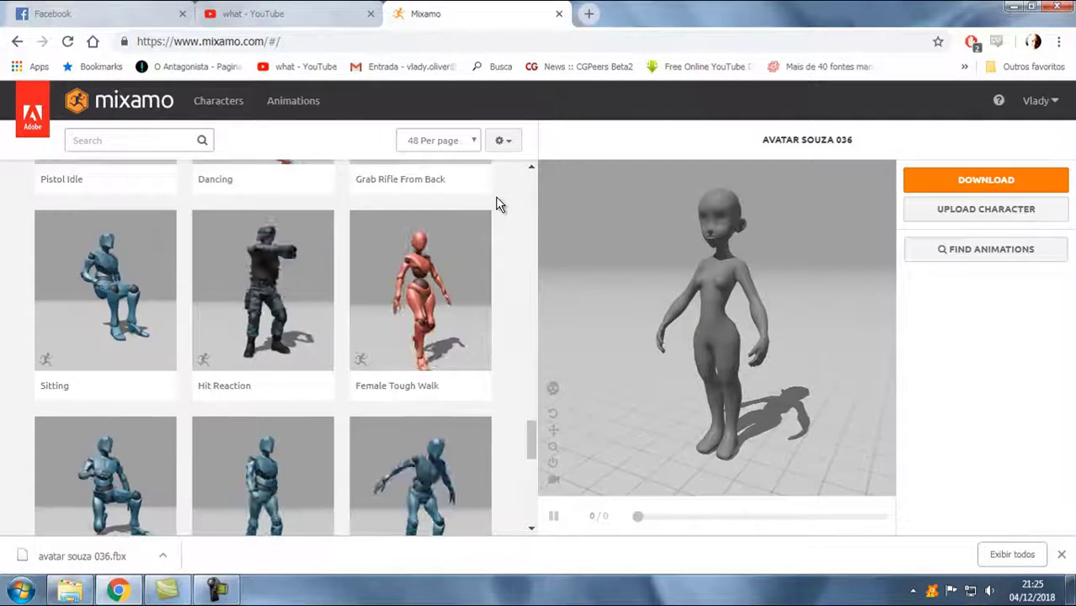
pyautogui.scroll(-2, 499, 205)
pyautogui.scroll(-1, 499, 204)
pyautogui.scroll(-1, 498, 204)
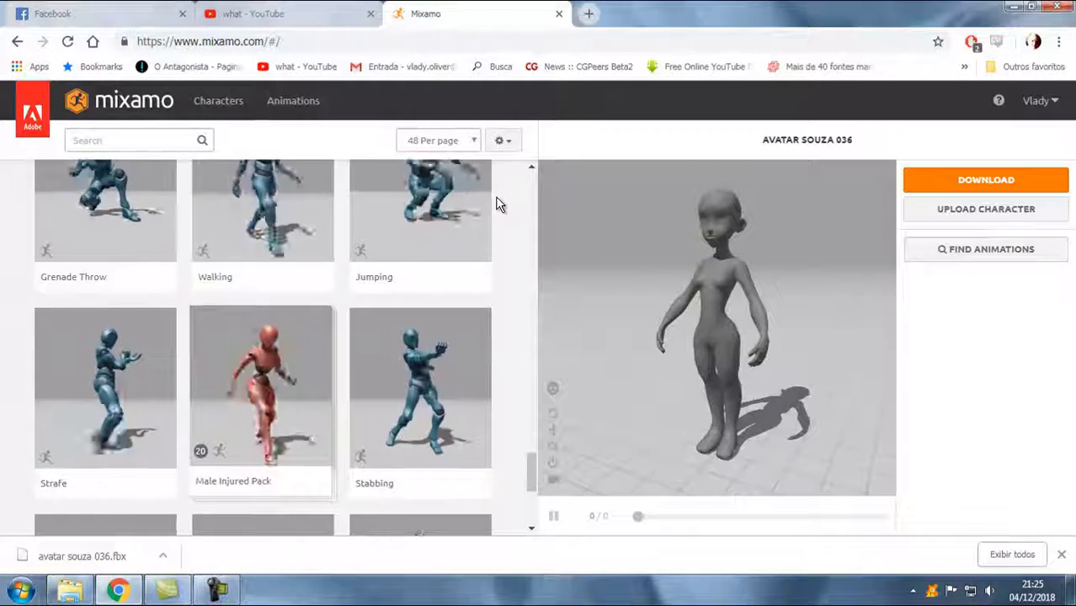
pyautogui.scroll(-2, 498, 204)
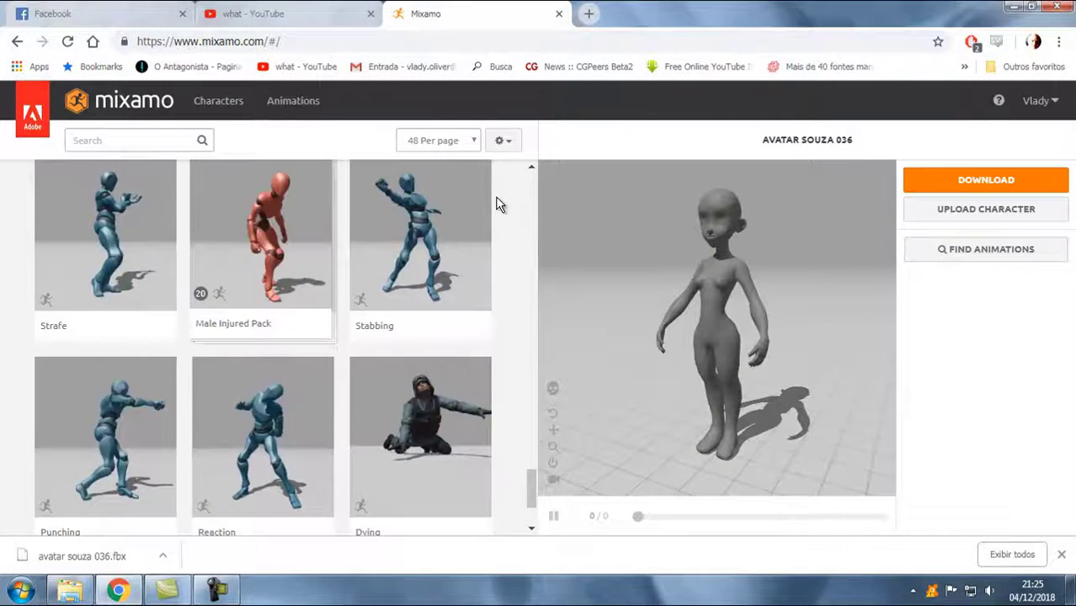
pyautogui.scroll(-2, 499, 205)
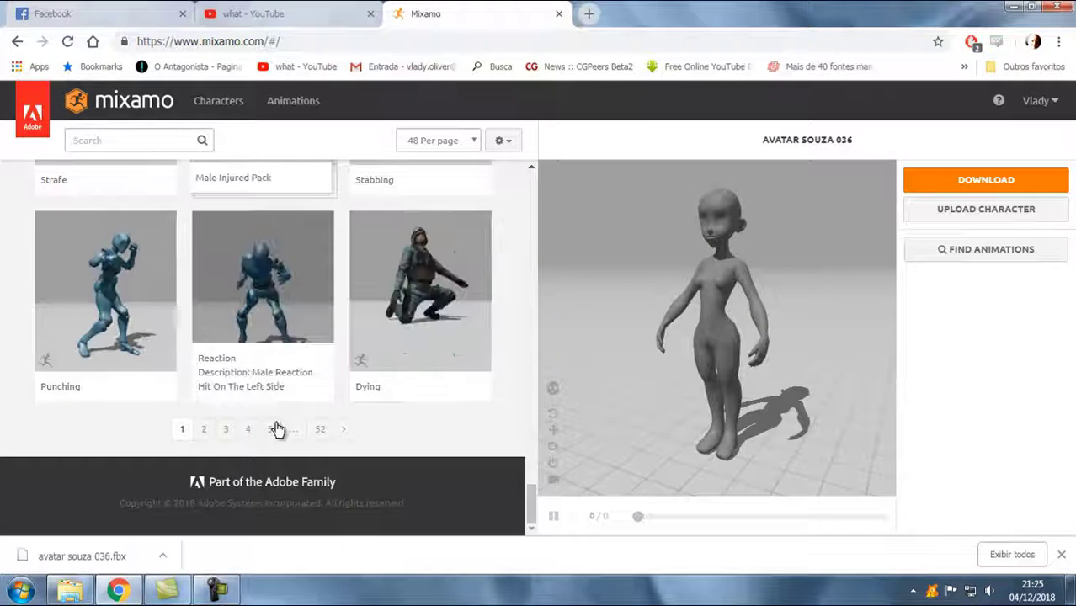
pyautogui.click(203, 431)
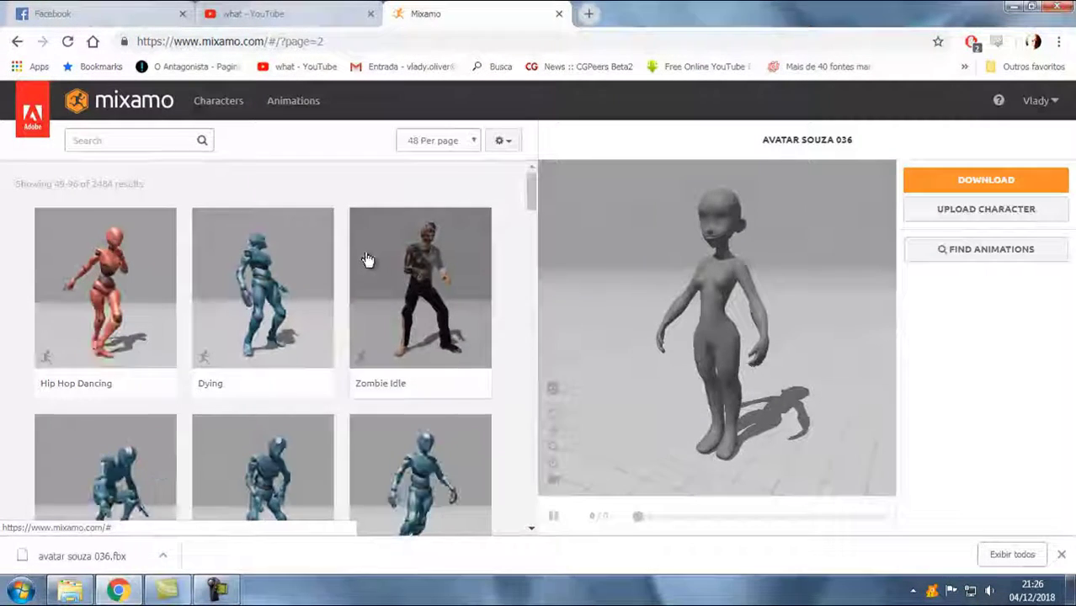
pyautogui.scroll(-2, 368, 257)
pyautogui.scroll(-1, 439, 256)
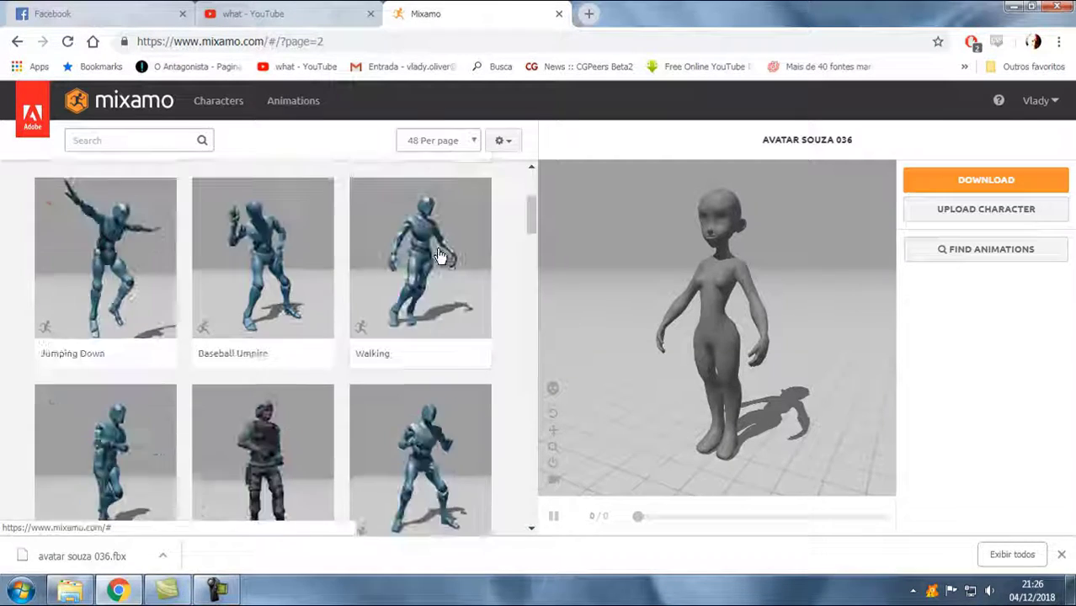
pyautogui.scroll(-2, 438, 256)
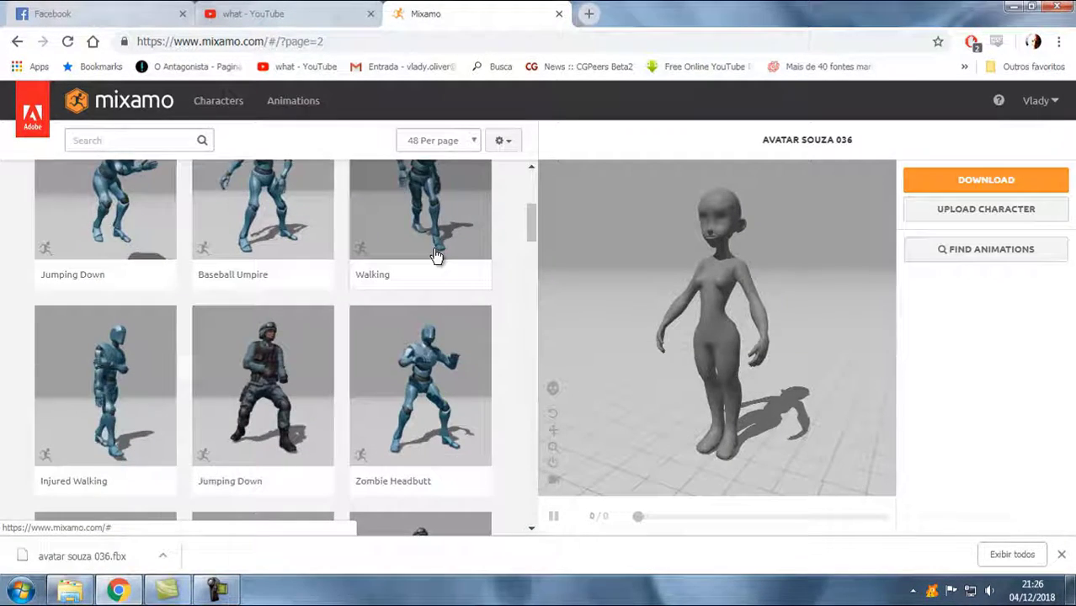
pyautogui.scroll(-3, 432, 255)
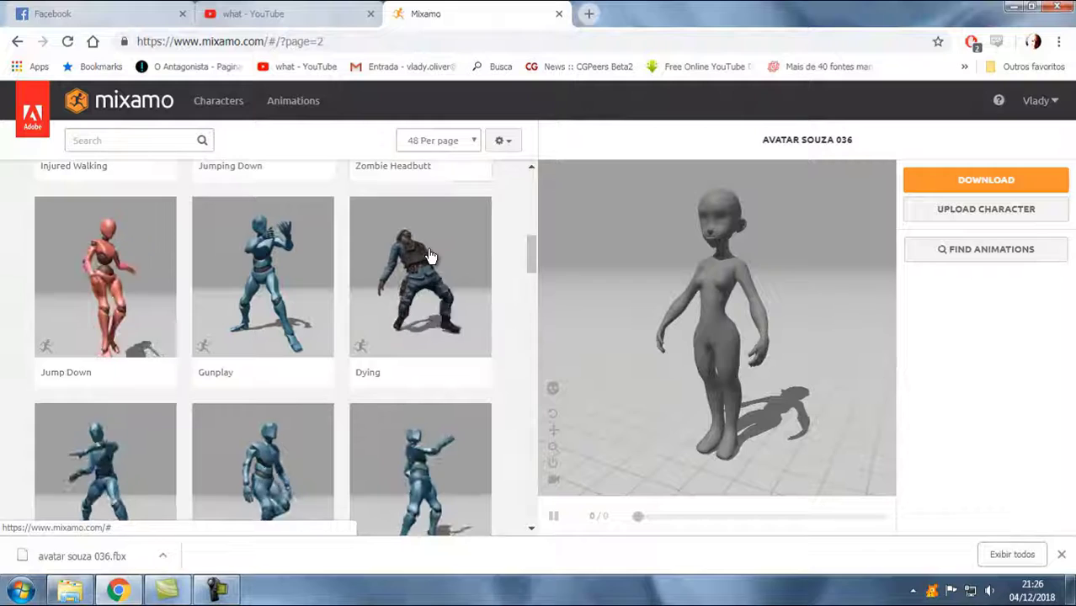
pyautogui.scroll(-2, 429, 256)
pyautogui.scroll(-1, 432, 251)
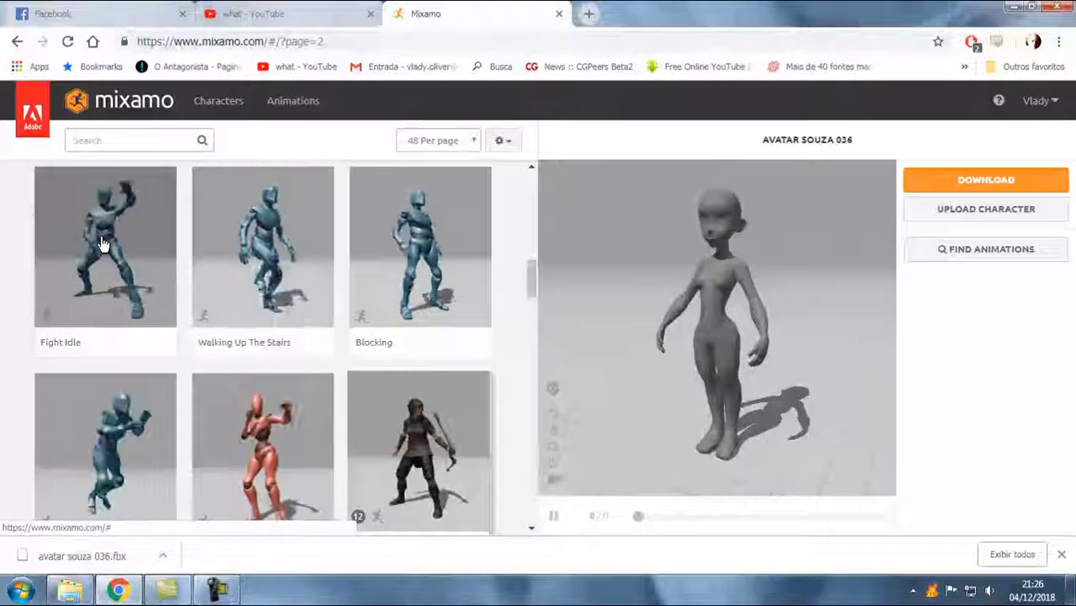
# Apply Fight Idle to avatar souza 036 in the preview, then scroll toward Kettlebell Swing
pyautogui.click(179, 357)
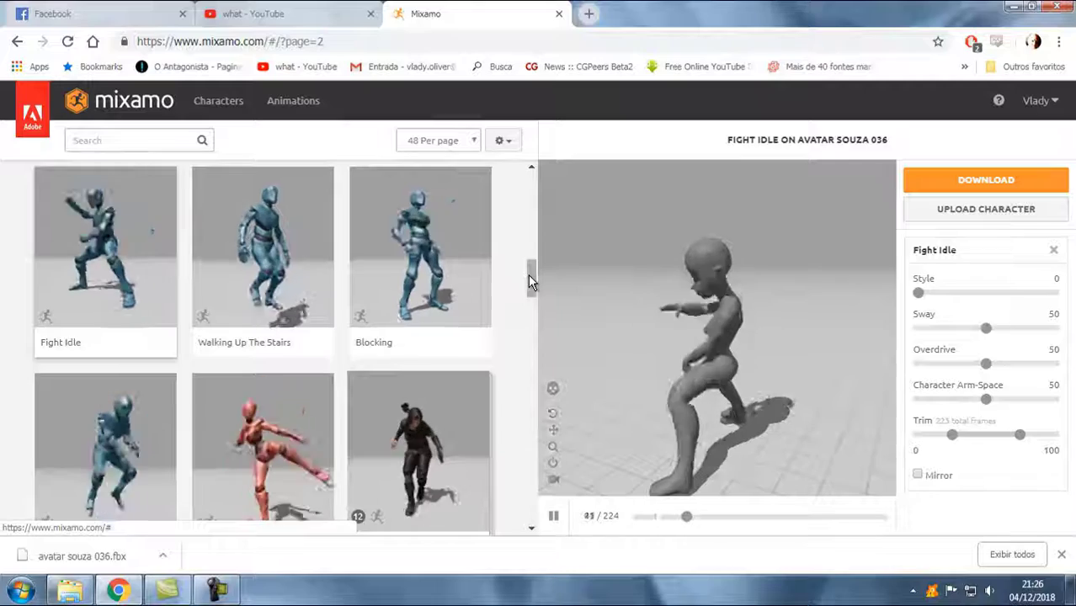
pyautogui.scroll(-4, 530, 317)
pyautogui.scroll(-2, 527, 330)
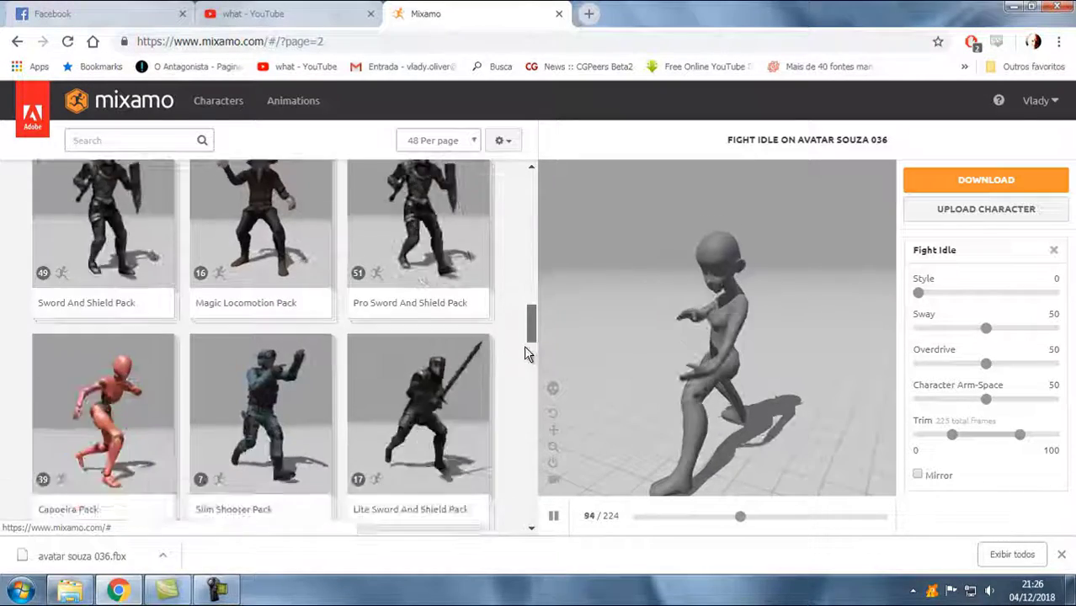
pyautogui.scroll(-2, 524, 345)
pyautogui.scroll(-1, 522, 356)
pyautogui.scroll(-2, 522, 370)
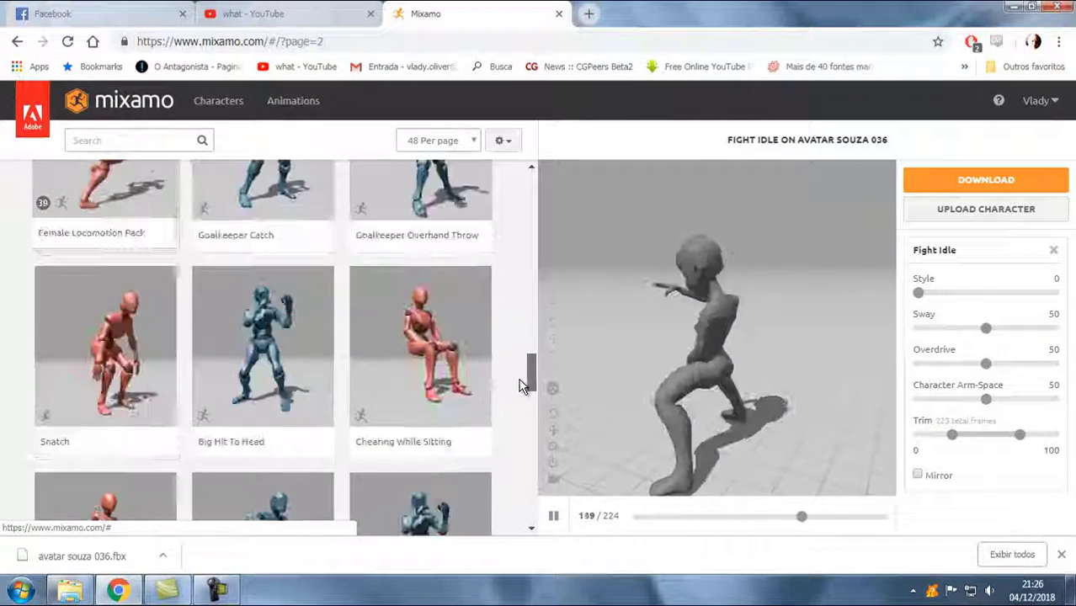
pyautogui.scroll(-1, 519, 391)
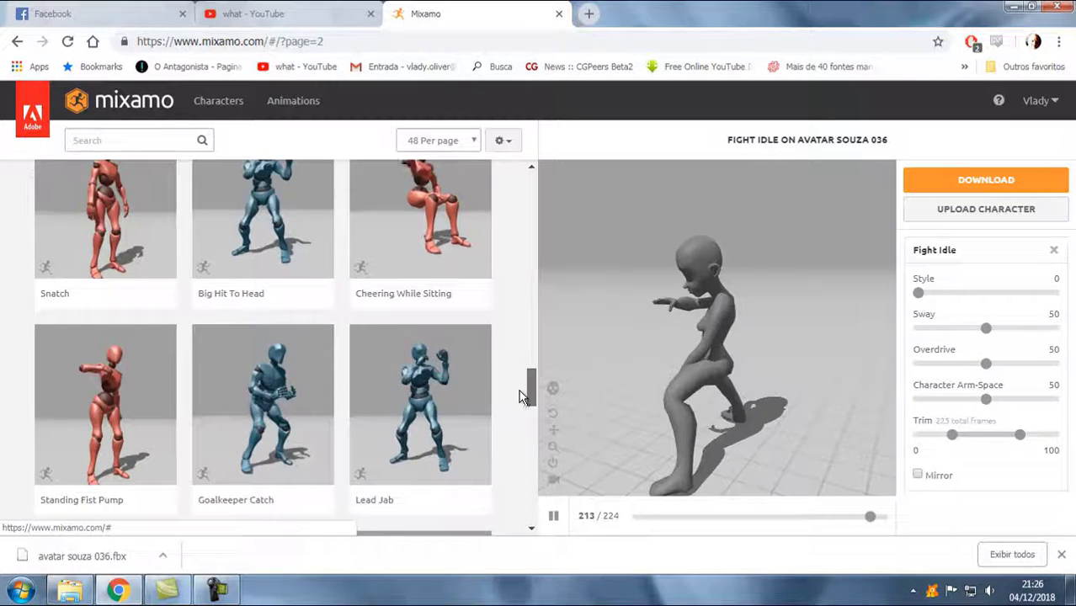
pyautogui.scroll(-1, 518, 404)
pyautogui.scroll(-2, 515, 416)
pyautogui.scroll(-2, 513, 429)
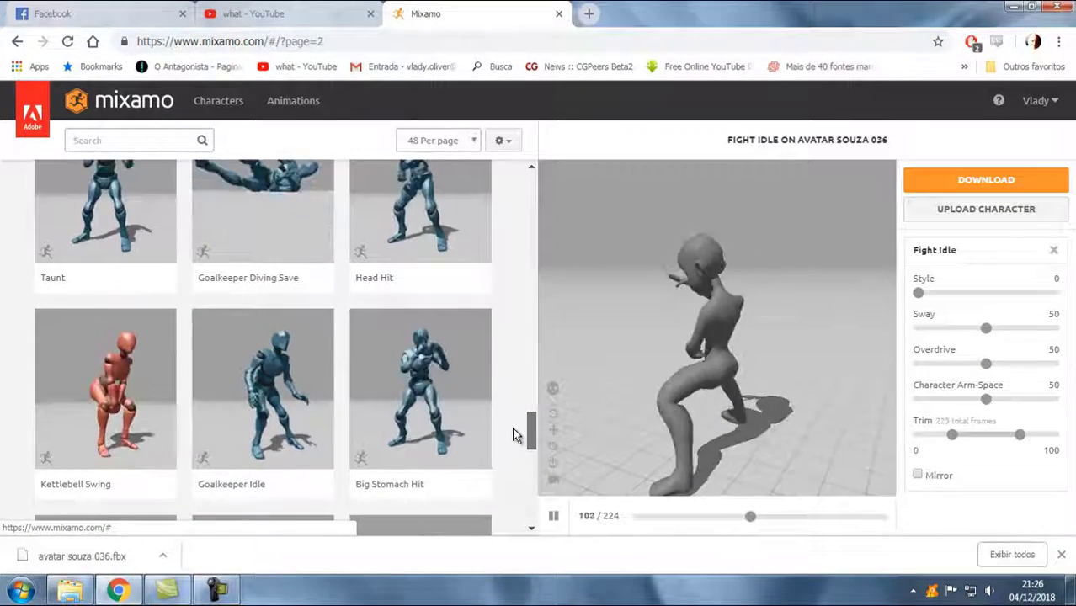
pyautogui.scroll(-1, 472, 438)
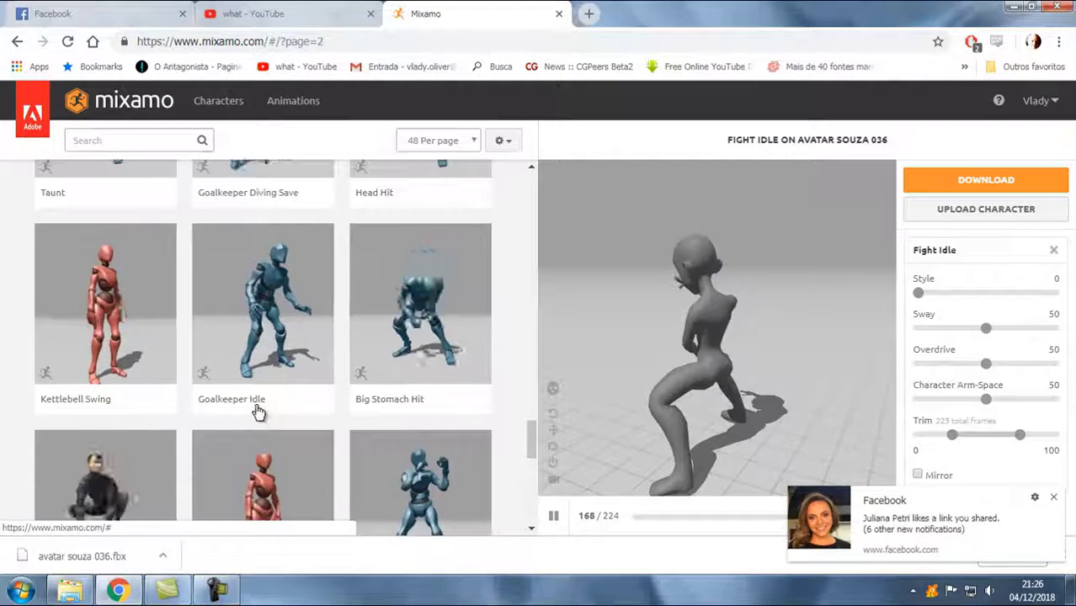
# Download the Kettlebell Swing animation from Mixamo as FBX with skin at 30 fps
pyautogui.click(106, 303)
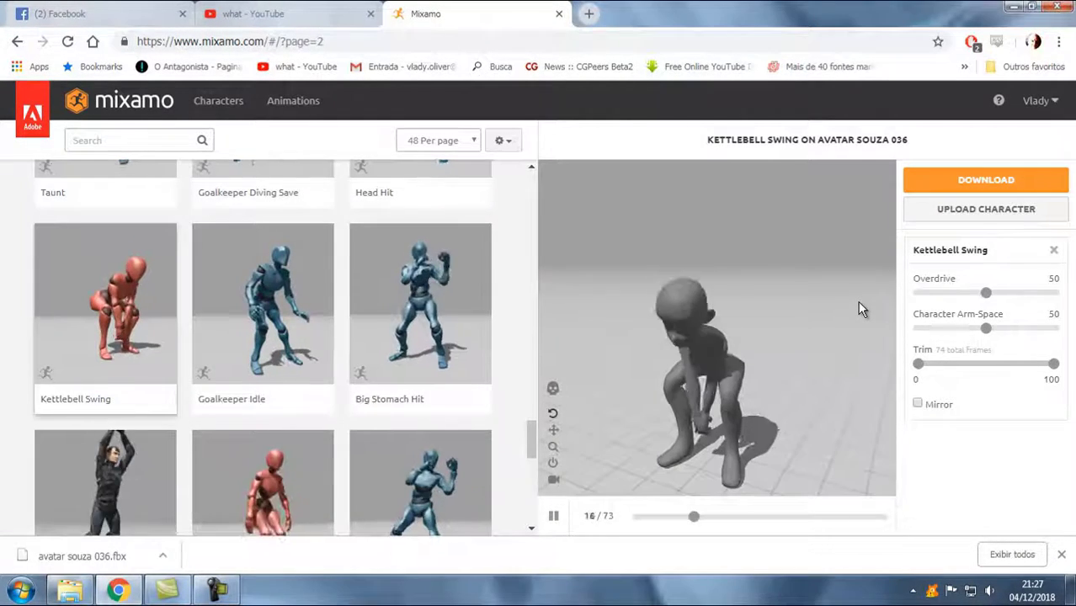
pyautogui.click(985, 181)
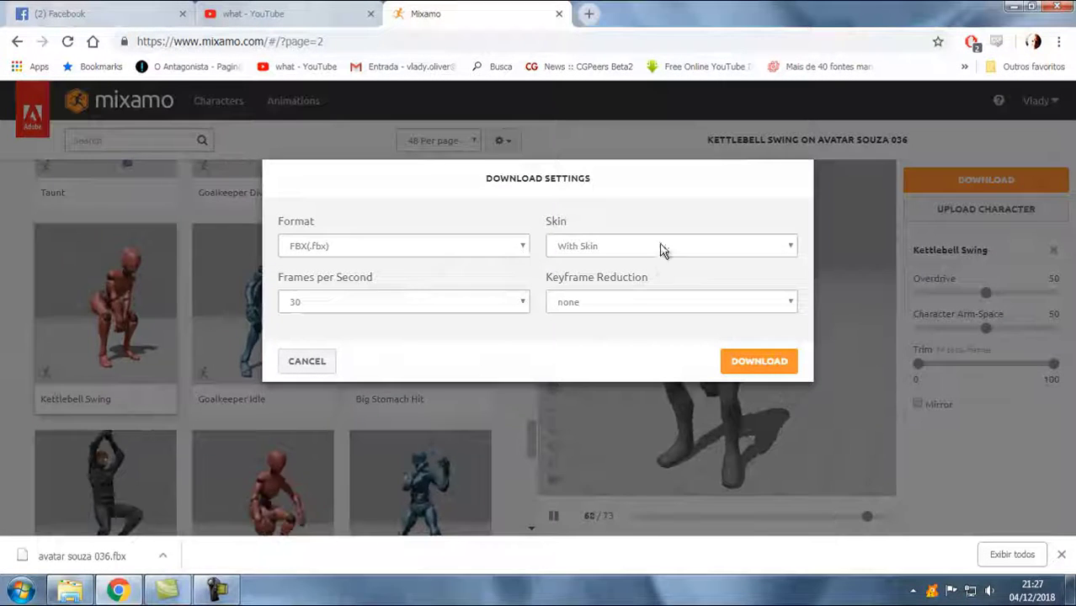
pyautogui.click(761, 362)
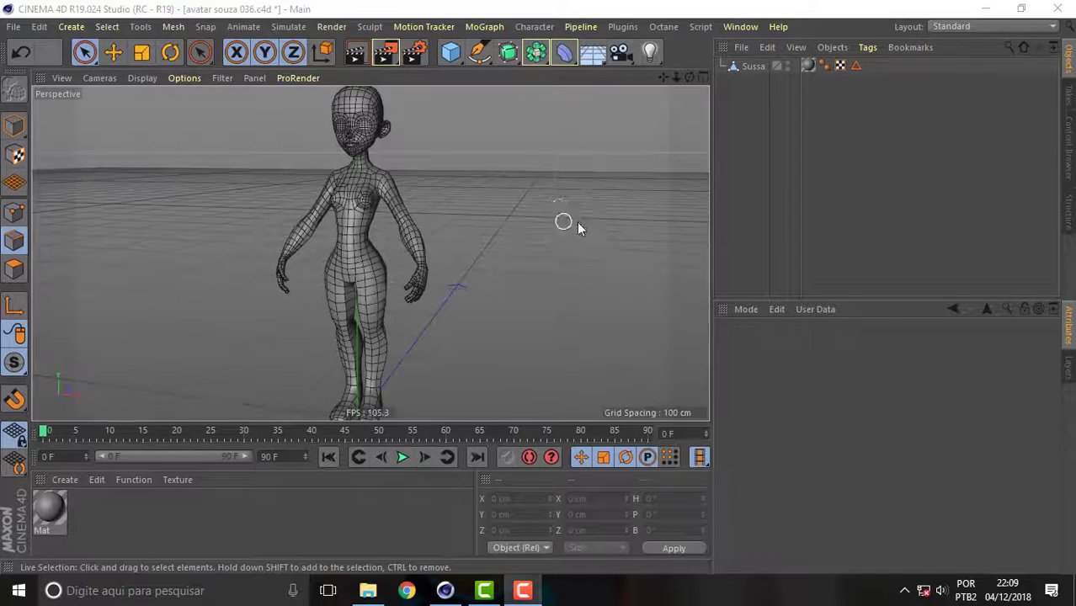
# Switch to the avatar souza 036.fbx scene and frame the T-pose character
pyautogui.click(736, 26)
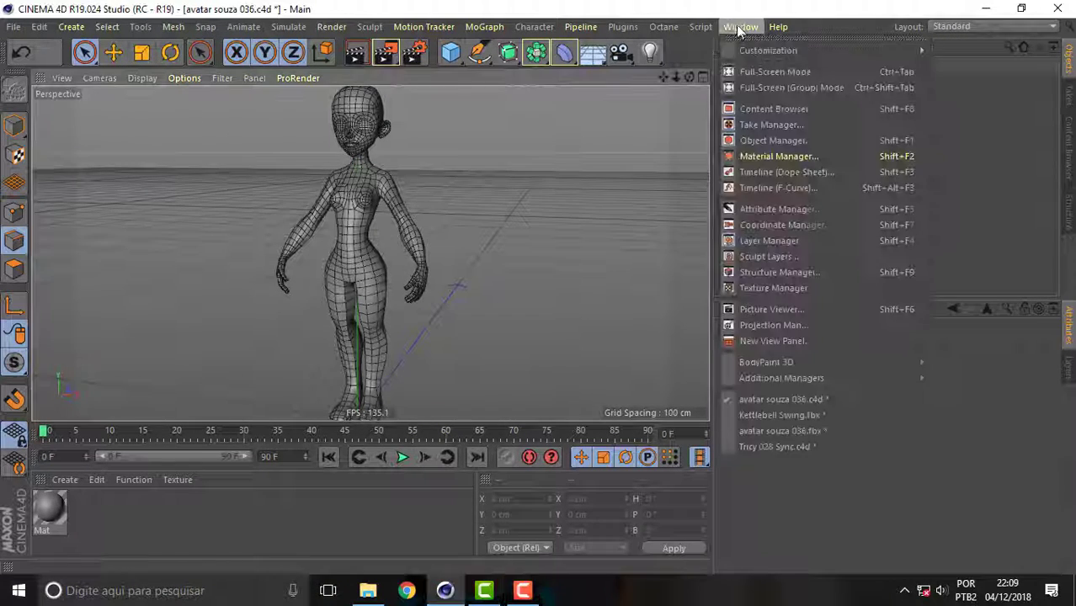
pyautogui.click(808, 430)
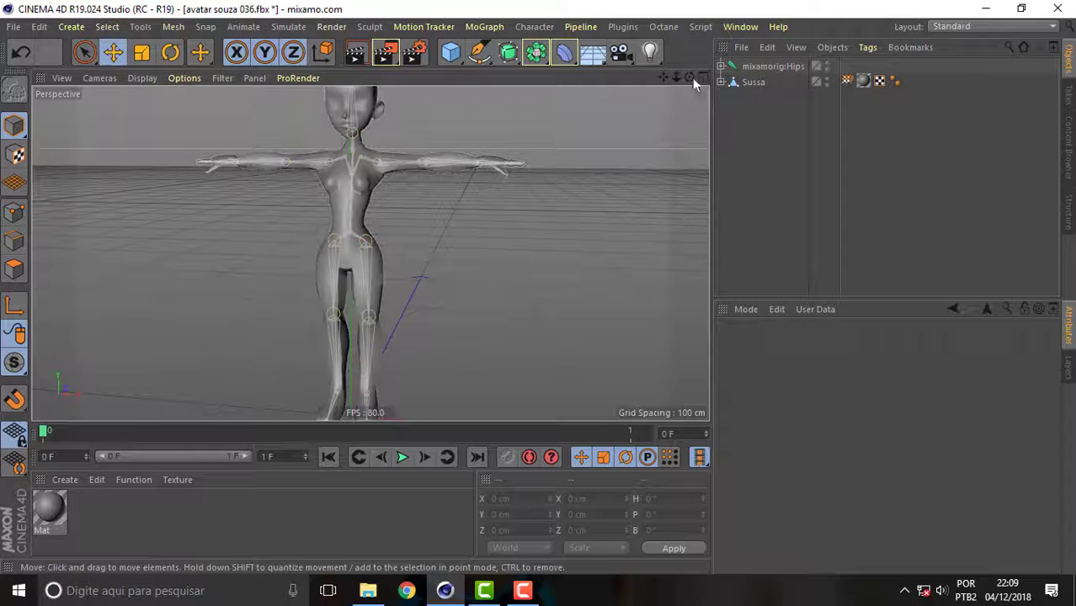
pyautogui.moveTo(664, 78); pyautogui.dragTo(370, 253)
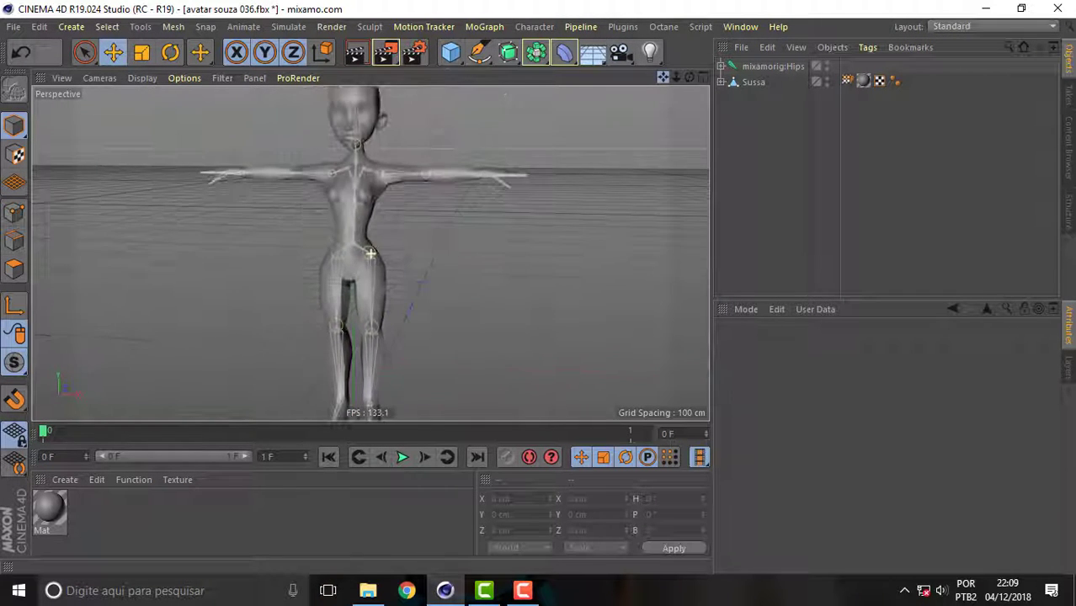
# Play and stop the Kettlebell Swing.fbx clip, then return to avatar souza 036.fbx
pyautogui.click(741, 27)
pyautogui.click(809, 417)
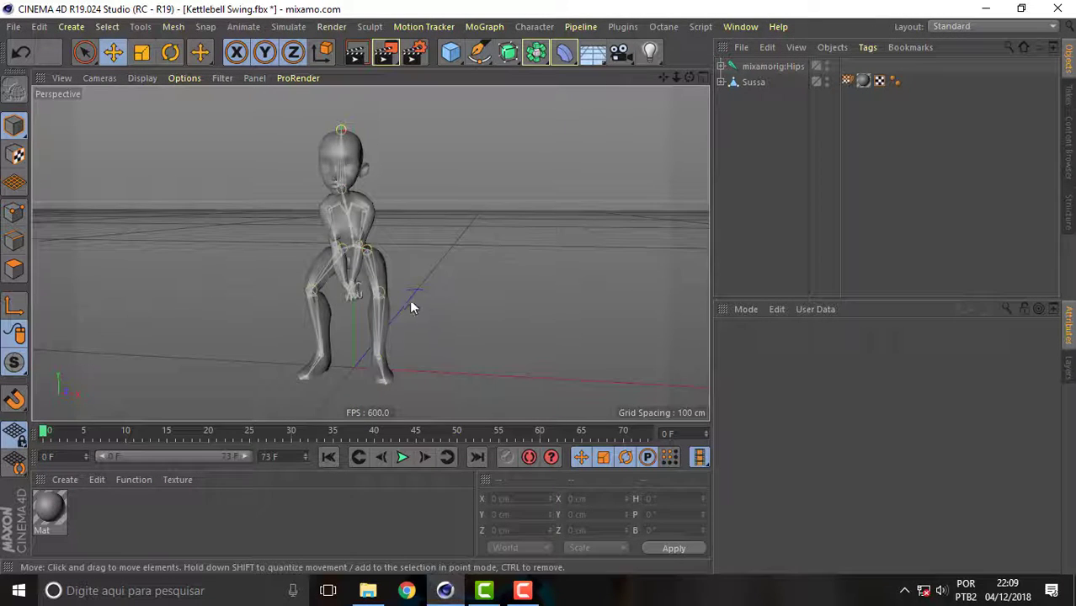
pyautogui.press('F8')
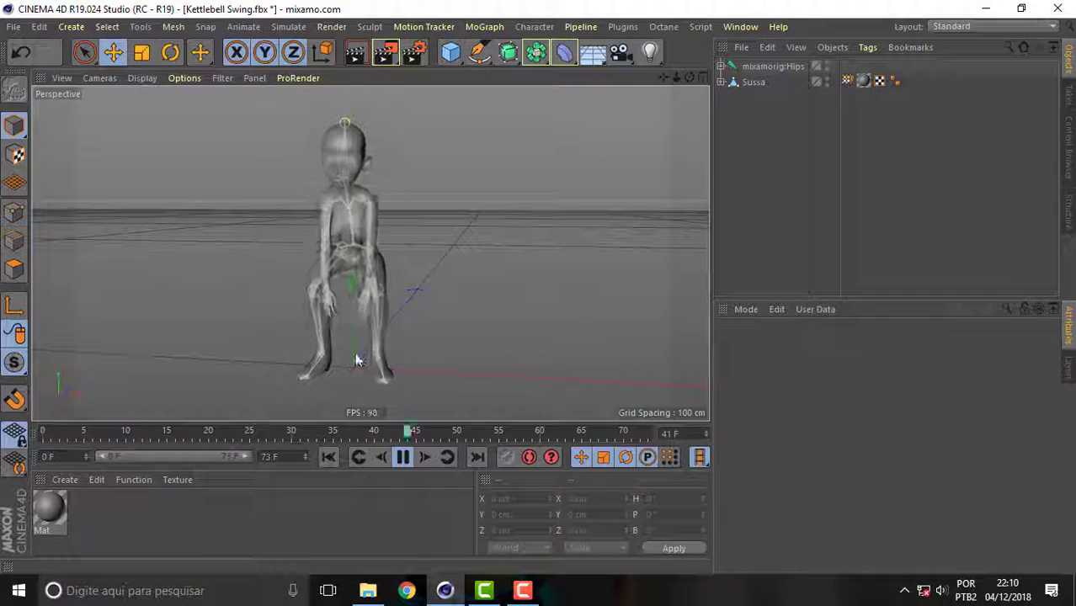
pyautogui.click(402, 457)
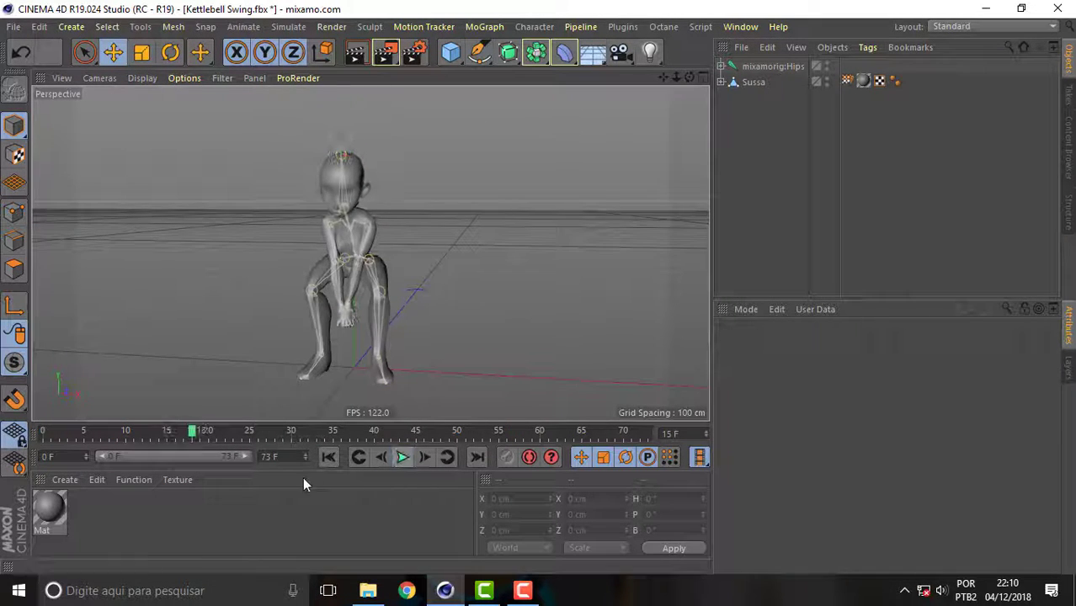
pyautogui.click(740, 28)
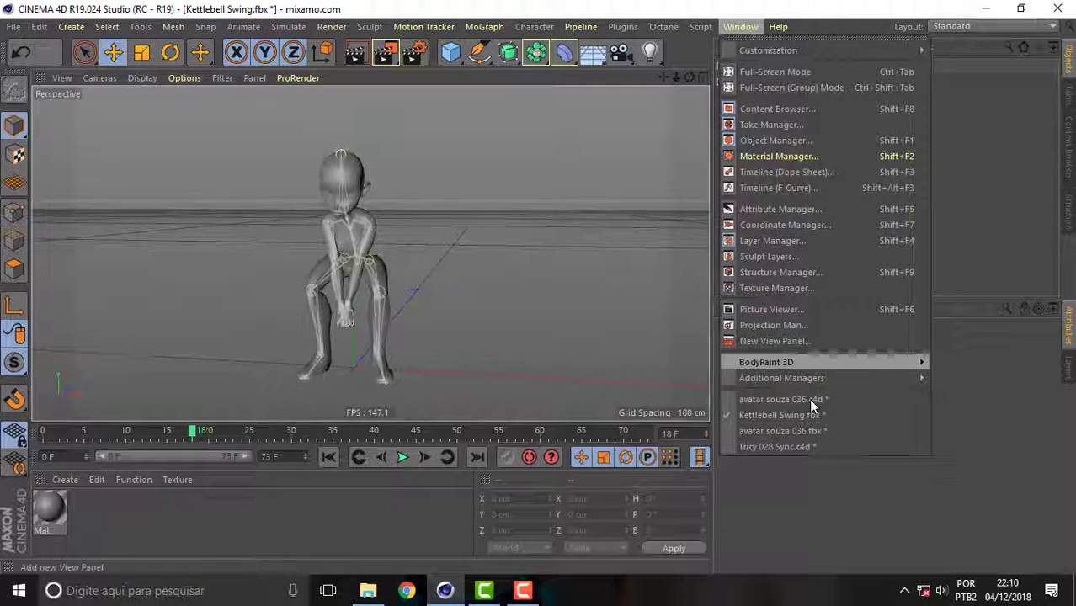
pyautogui.click(784, 429)
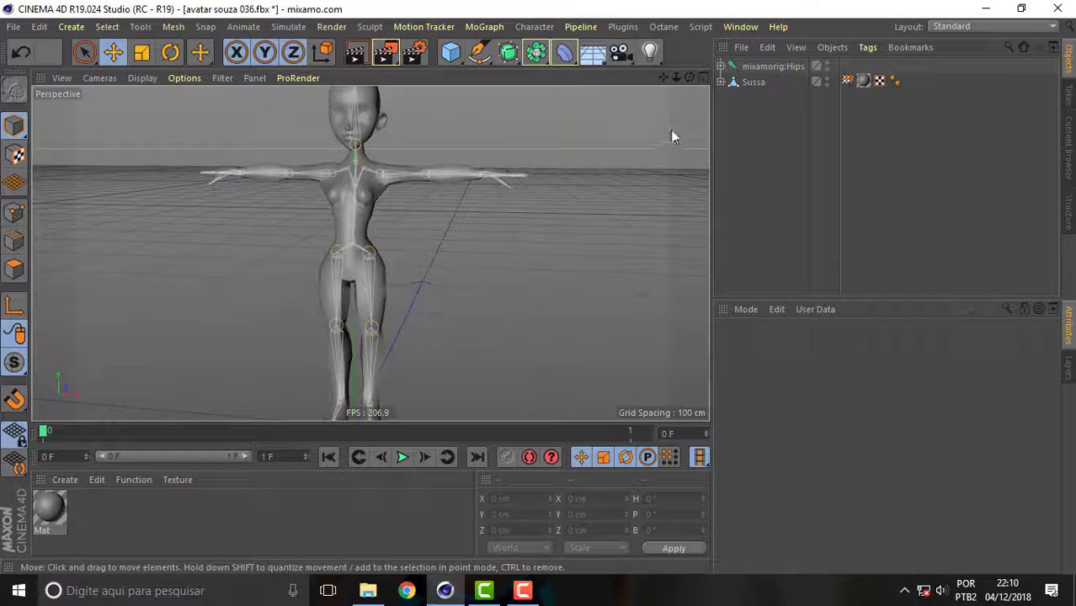
# Set the scene to 20 frames and move the Hips, Spine and upper-leg keys to frame 20
pyautogui.click(722, 67)
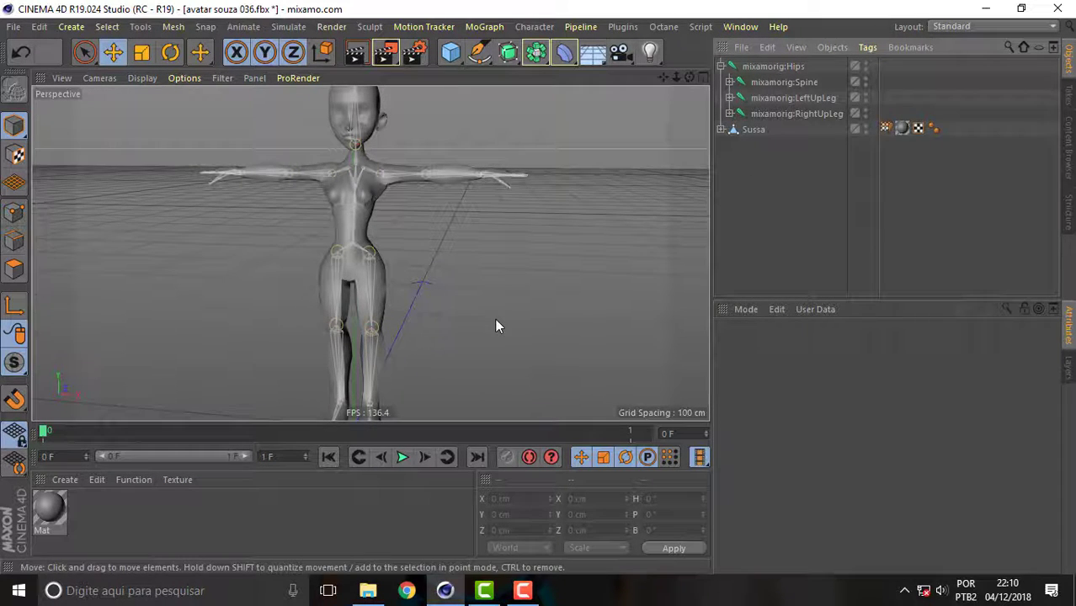
pyautogui.write('20')
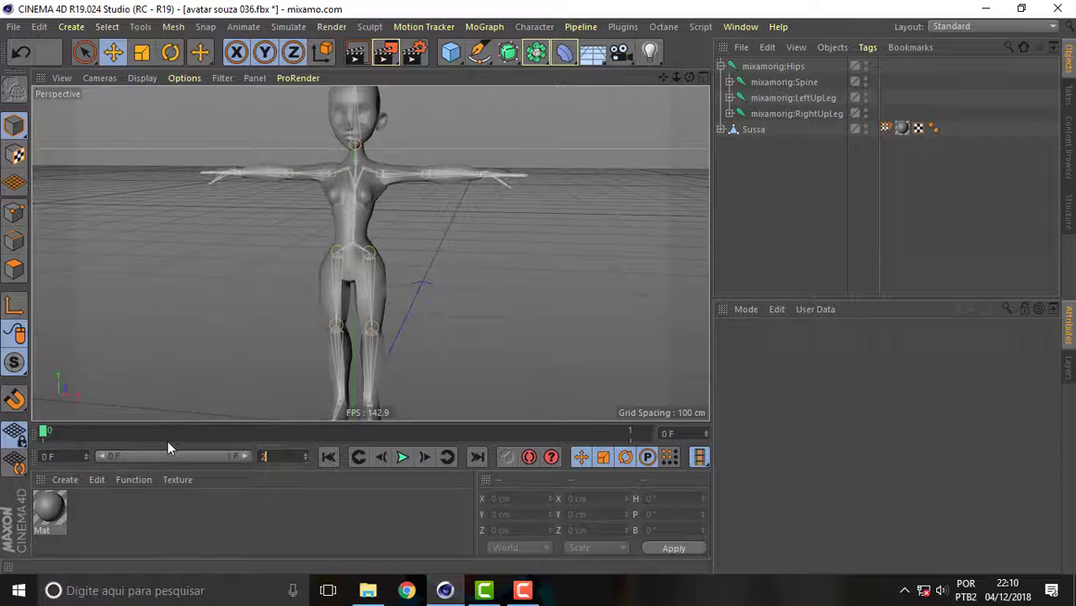
pyautogui.press('Return')
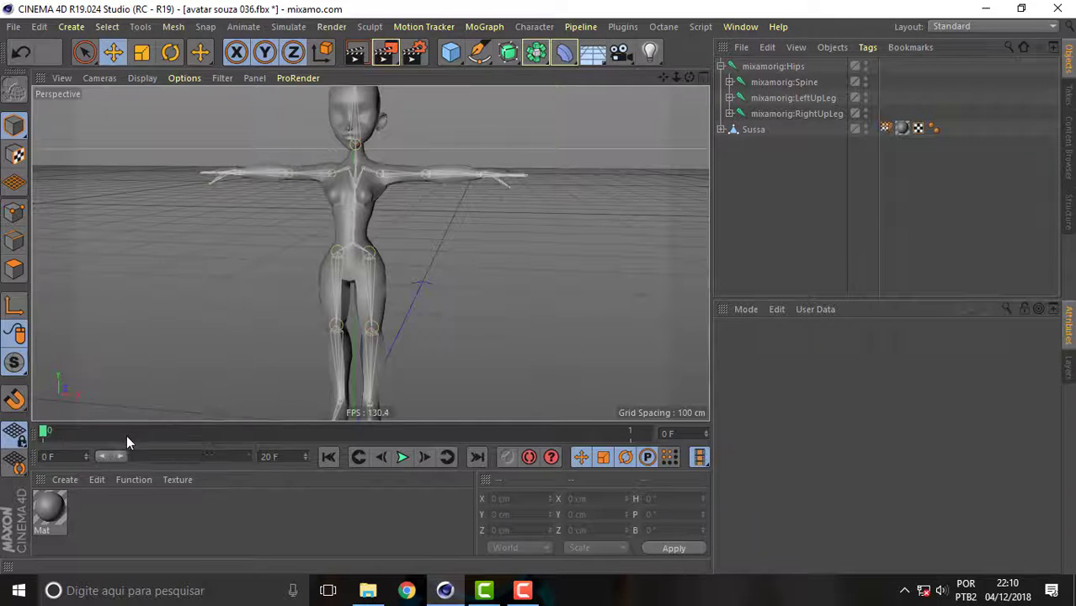
pyautogui.moveTo(125, 457); pyautogui.dragTo(253, 459)
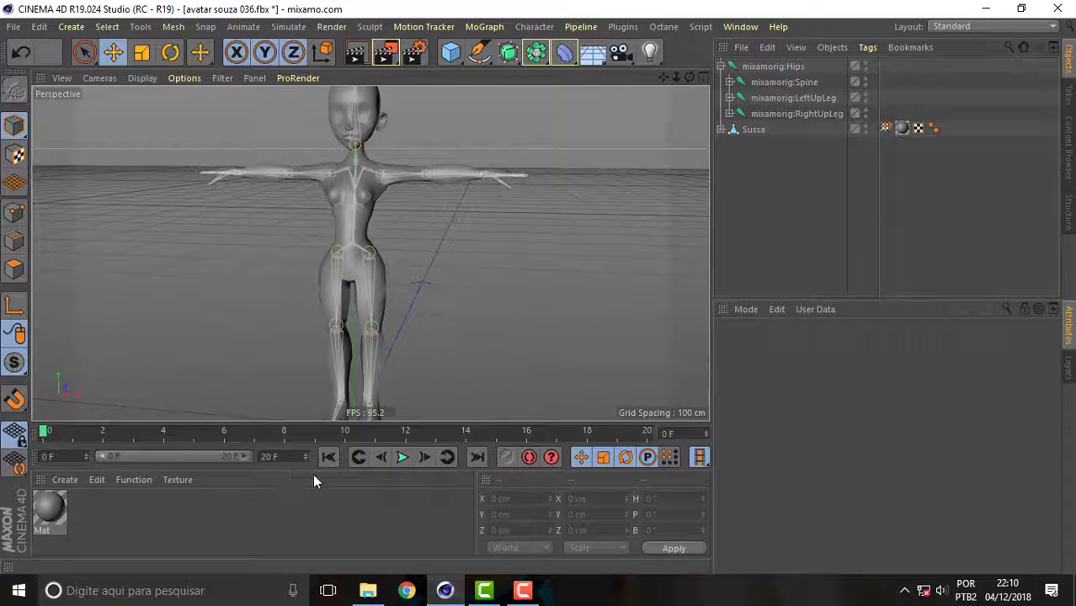
pyautogui.moveTo(772, 67); pyautogui.dragTo(784, 126)
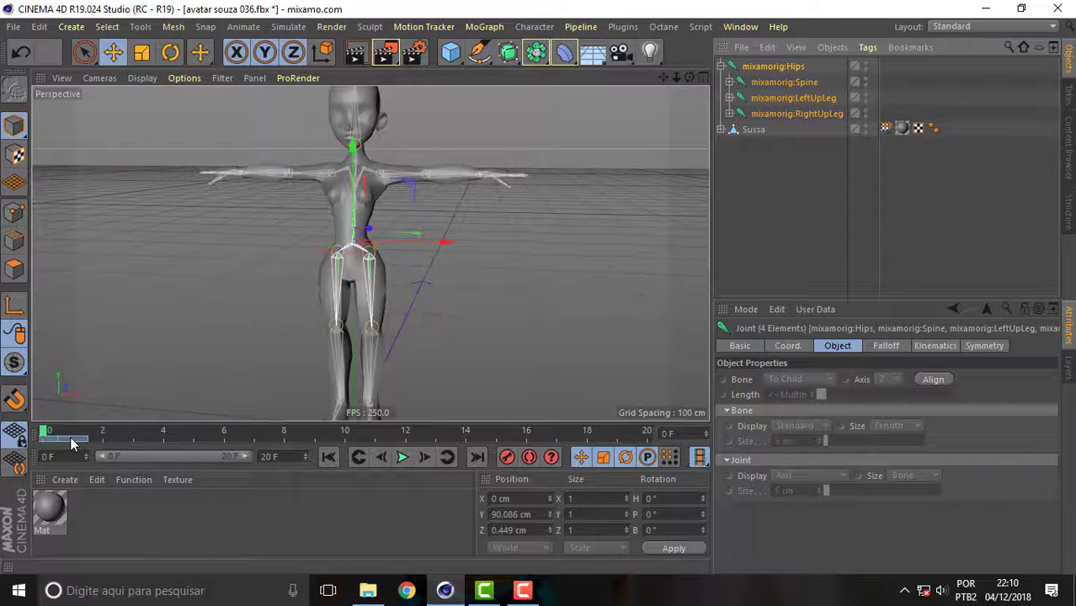
pyautogui.moveTo(70, 436); pyautogui.dragTo(269, 441)
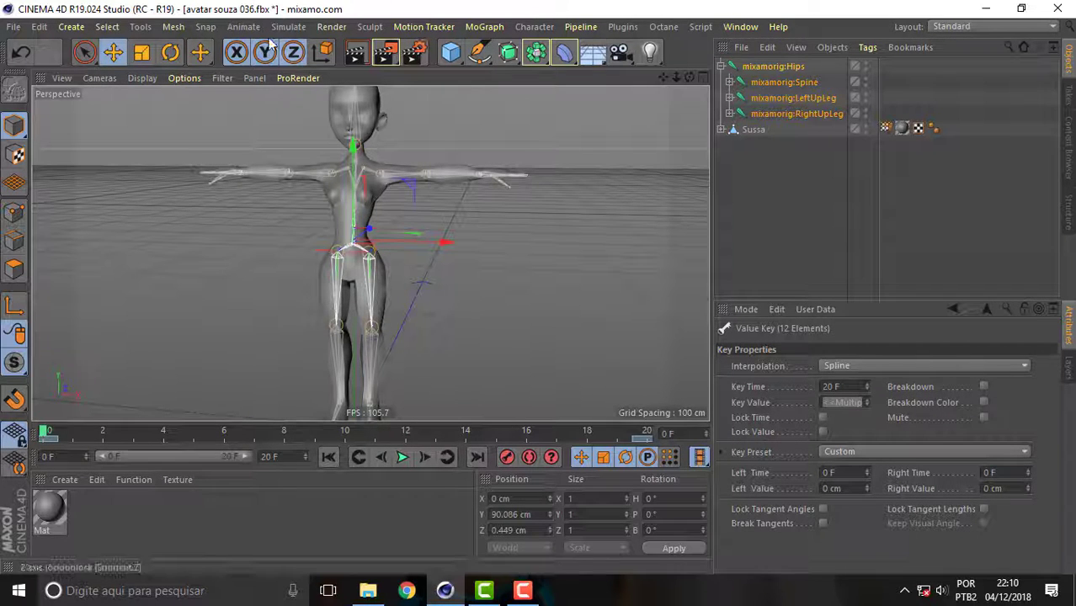
# Select the mixamorig:Hips root joint, undoing an accidental motion system addition
pyautogui.click(236, 27)
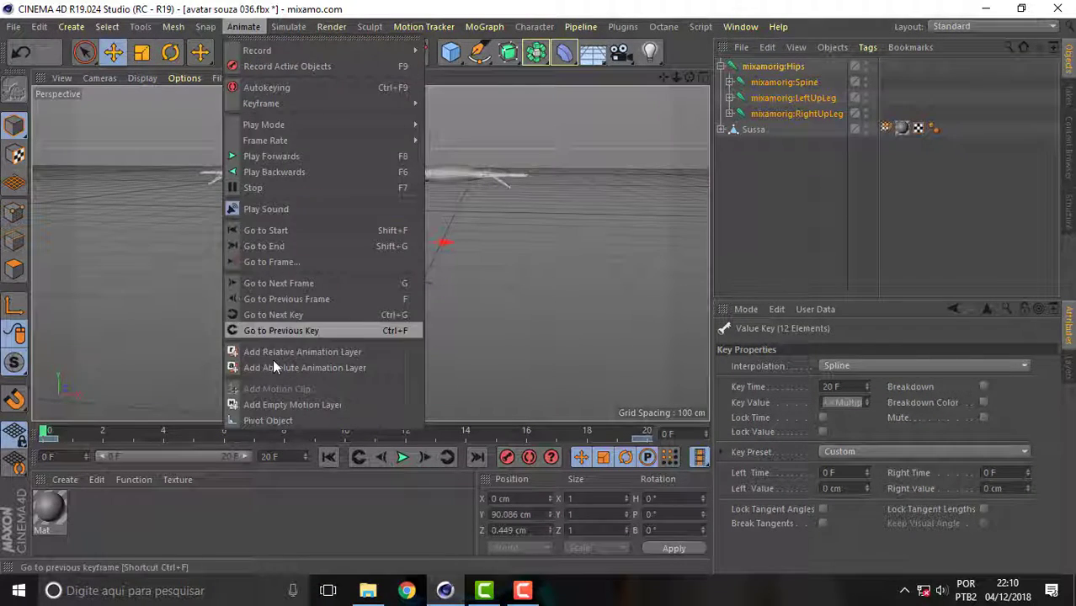
pyautogui.click(774, 65)
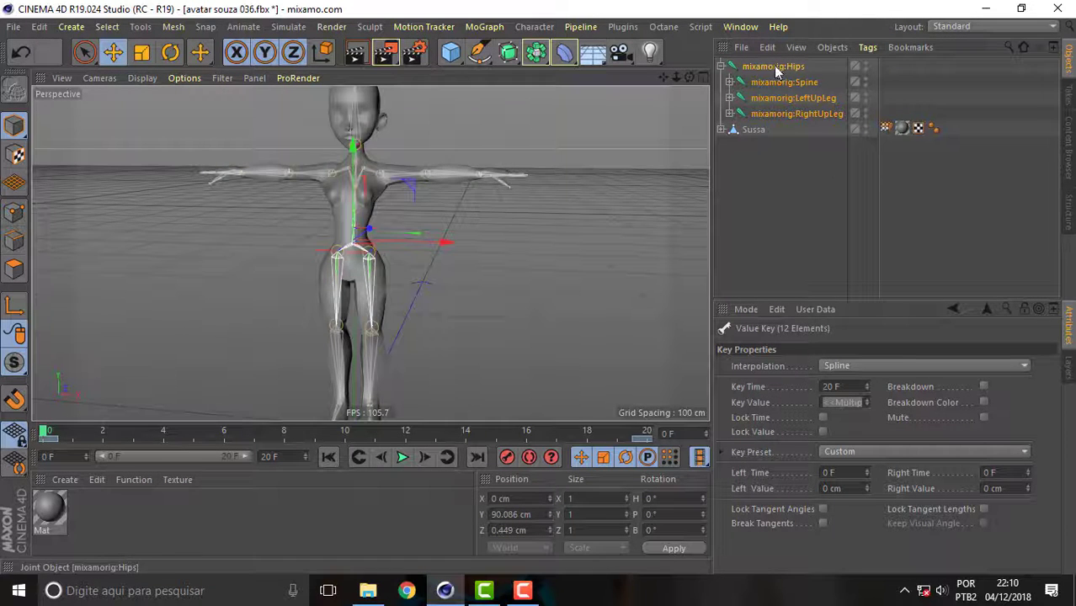
pyautogui.click(754, 131)
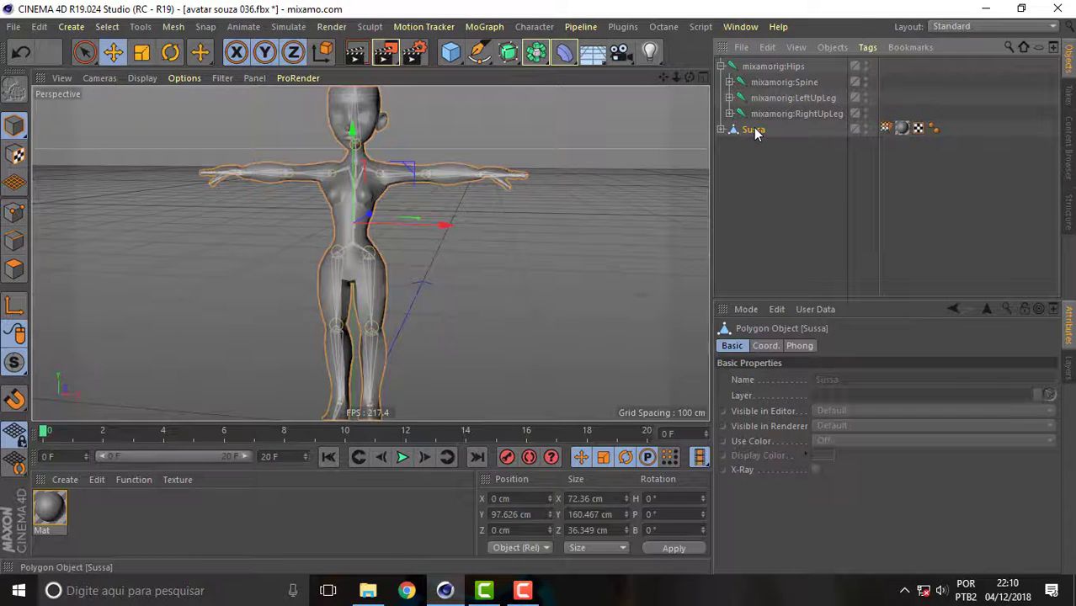
pyautogui.click(774, 65)
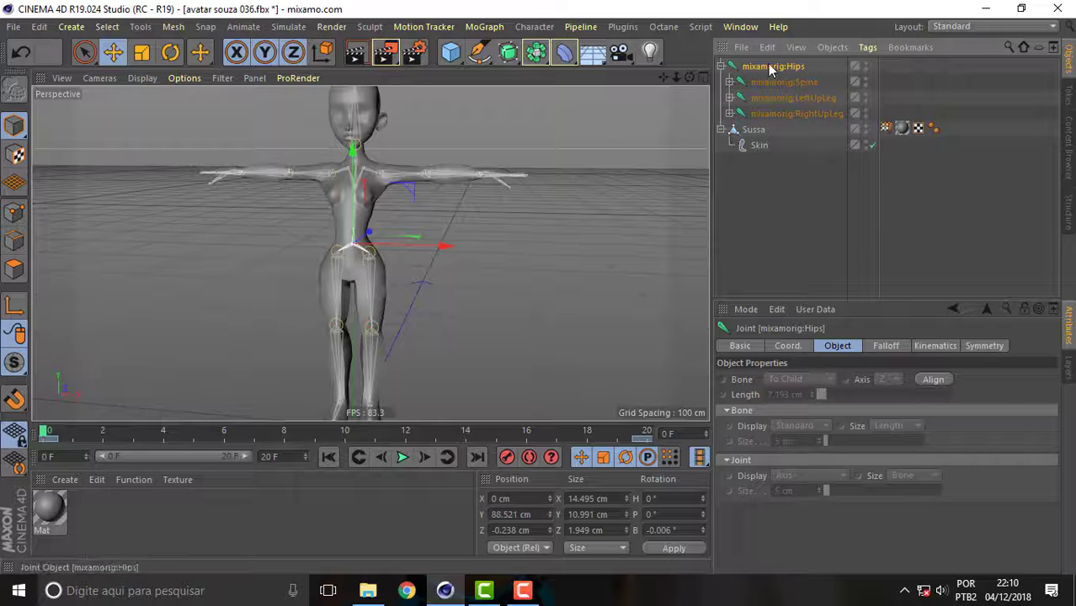
pyautogui.click(253, 27)
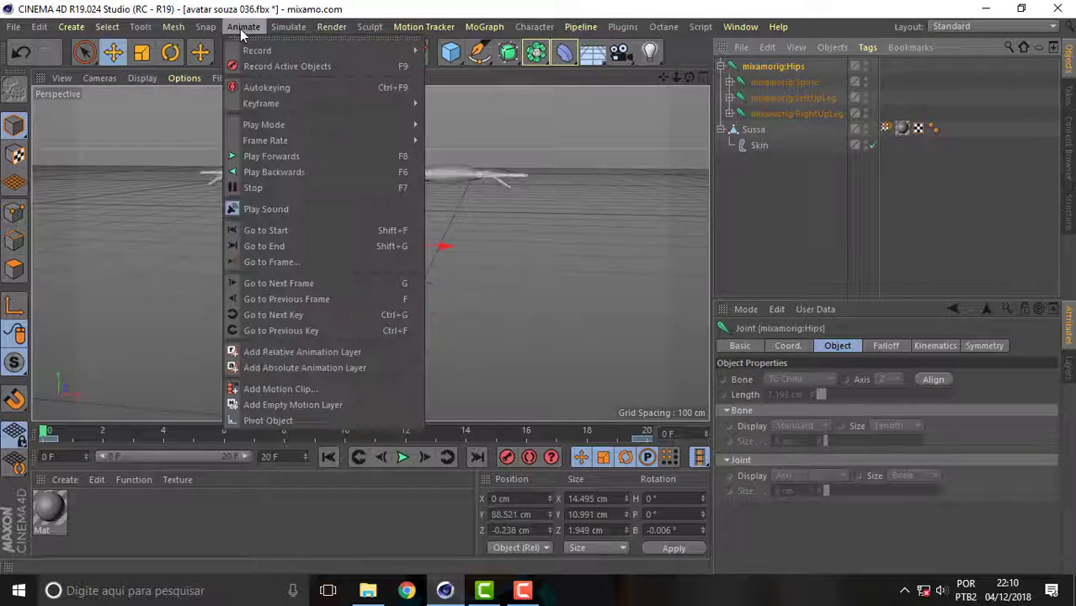
pyautogui.click(285, 397)
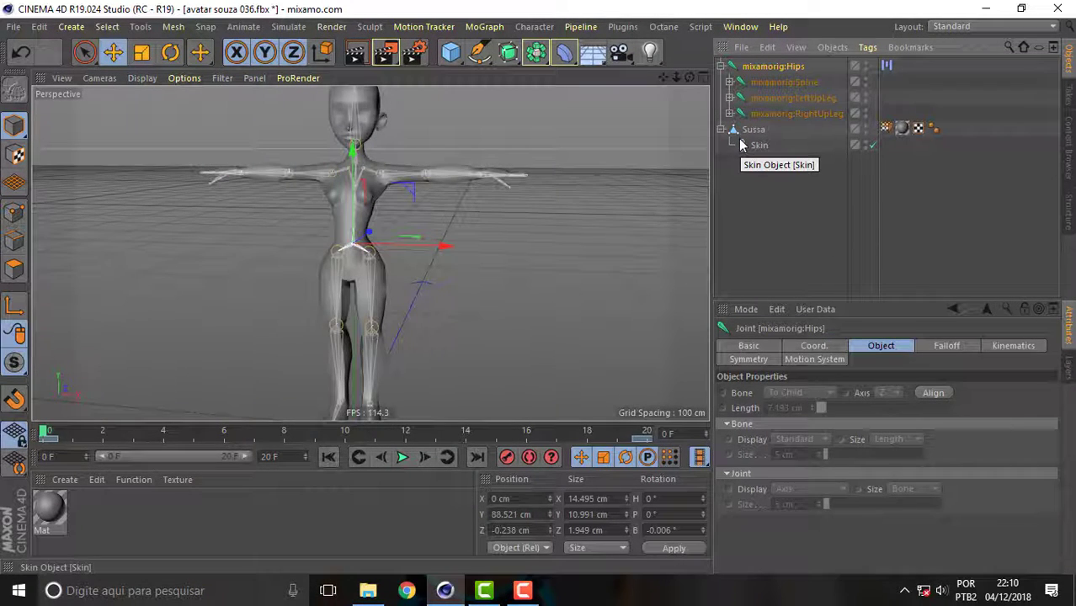
pyautogui.hotkey('ctrl', 'z')
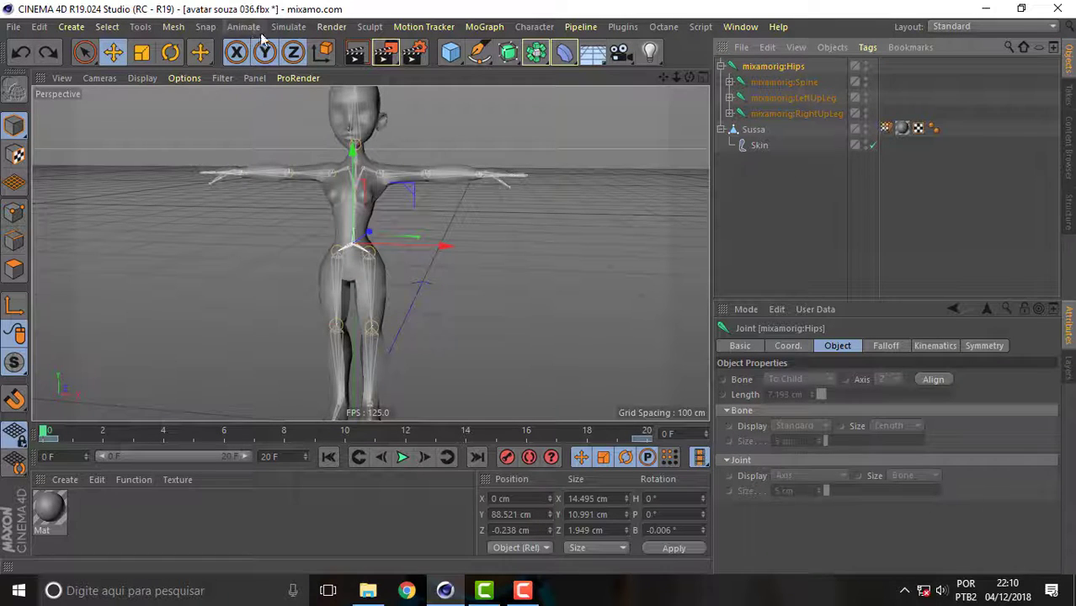
# Create a named T Pose motion clip (0–20 F) from Hips with Position, Rotation and Parameter
pyautogui.click(243, 27)
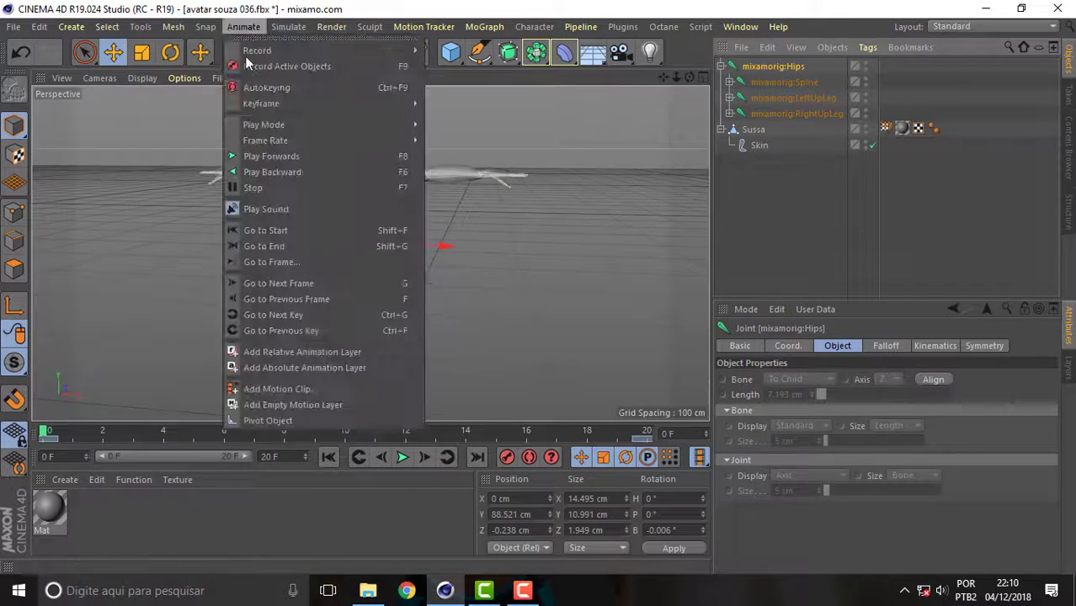
pyautogui.click(285, 388)
pyautogui.click(279, 294)
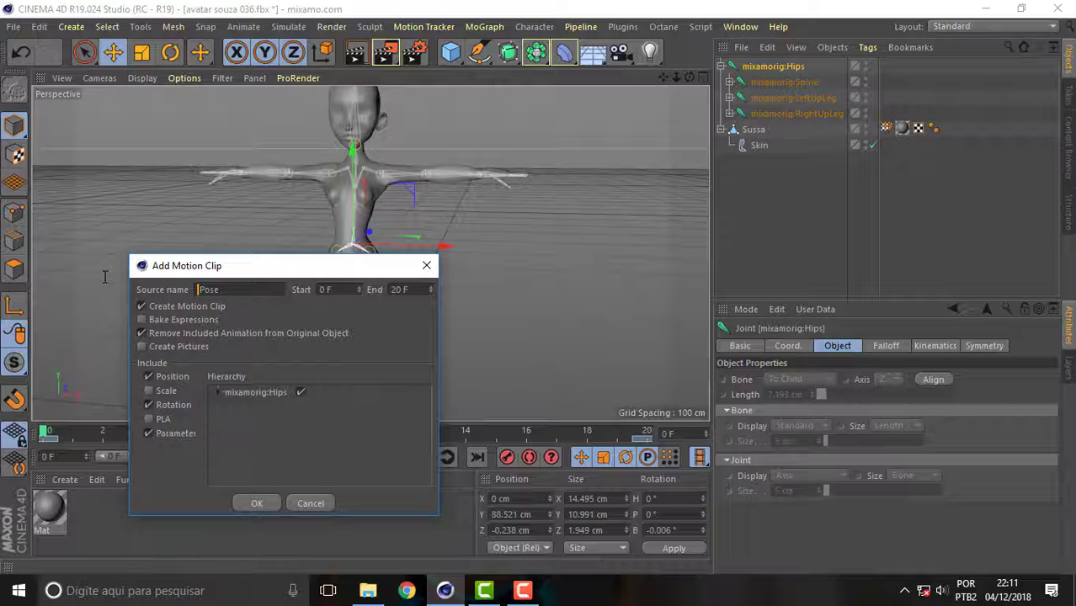
pyautogui.write('1')
pyautogui.click(257, 506)
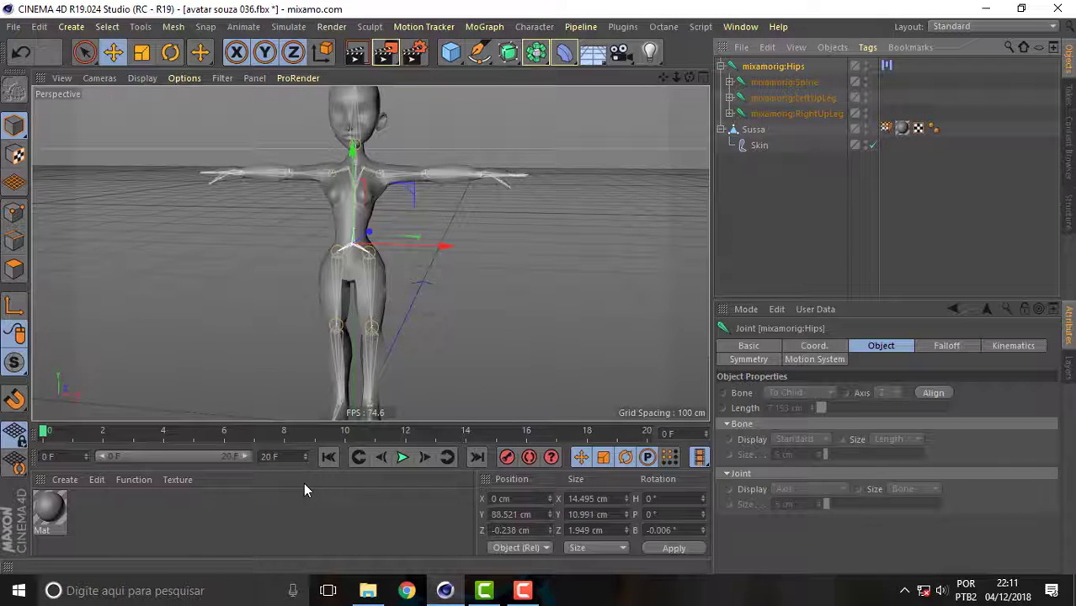
pyautogui.click(886, 67)
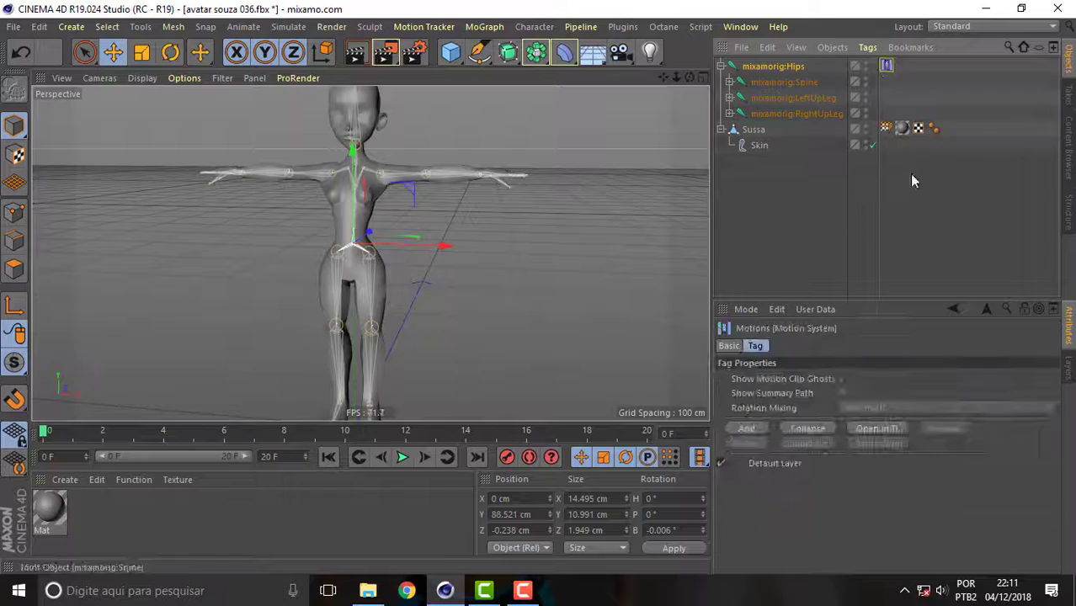
pyautogui.click(880, 429)
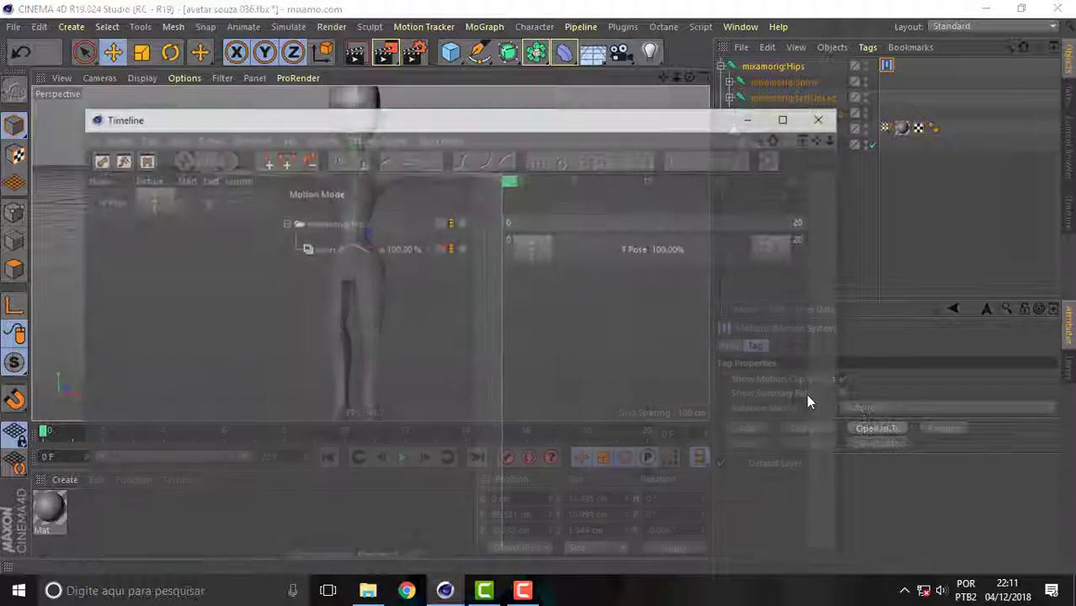
pyautogui.click(826, 118)
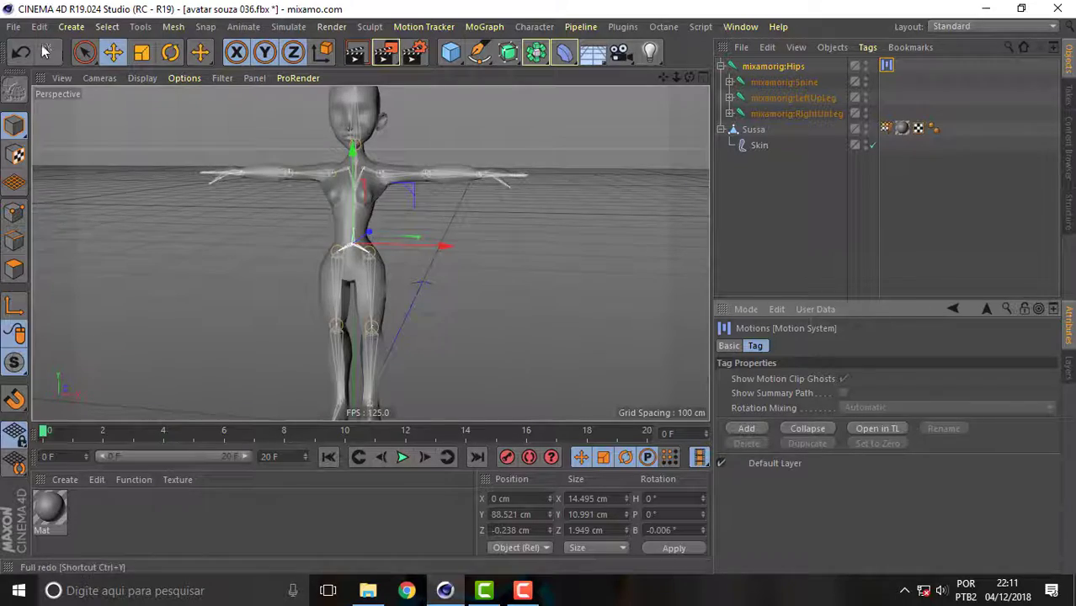
pyautogui.click(12, 27)
# Merge Kettlebell Swing.fbx into the scene, accepting the FBX import settings and reassigning takes
pyautogui.click(44, 79)
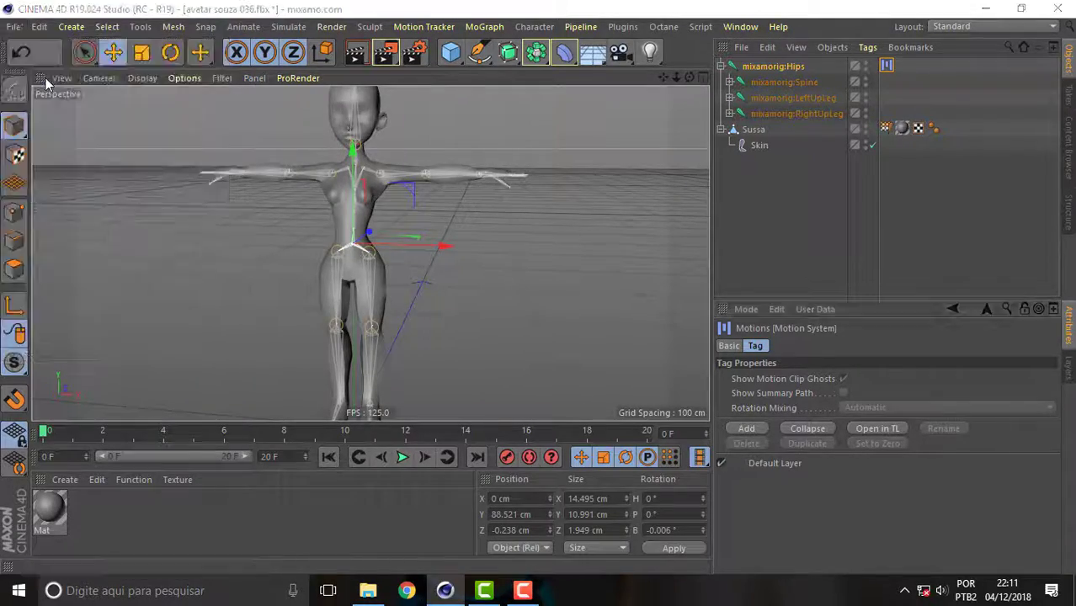
pyautogui.moveTo(689, 135); pyautogui.dragTo(686, 314)
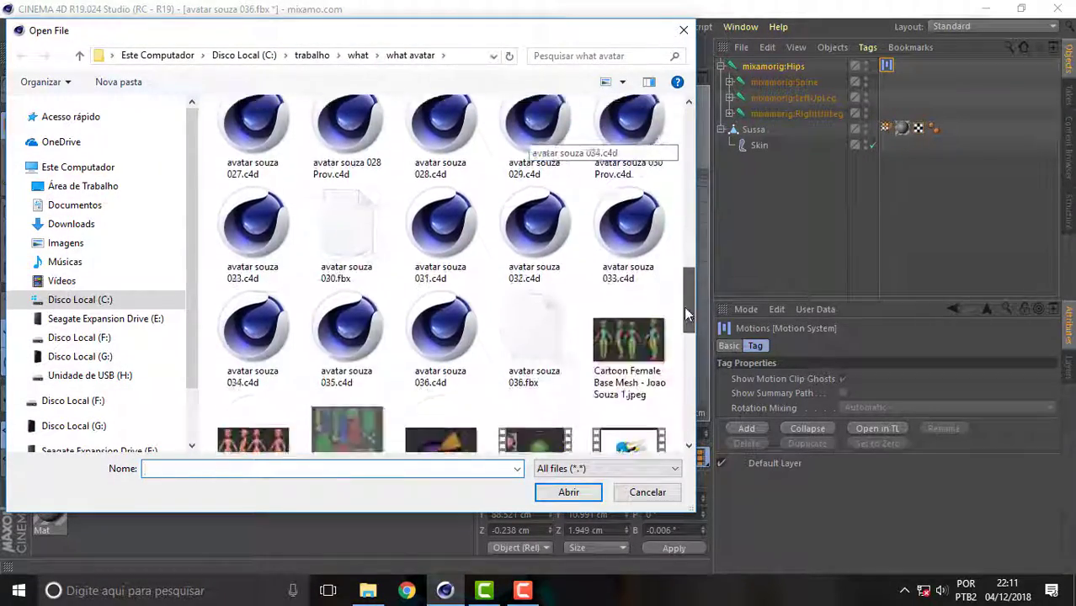
pyautogui.scroll(-3, 625, 334)
pyautogui.scroll(-2, 626, 334)
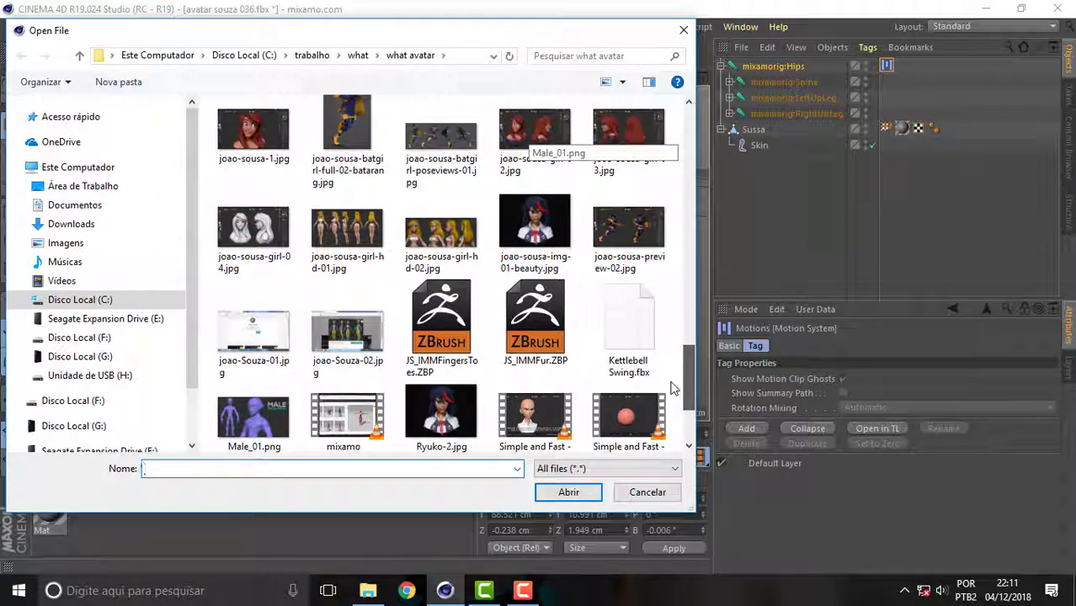
pyautogui.click(625, 335)
pyautogui.click(567, 494)
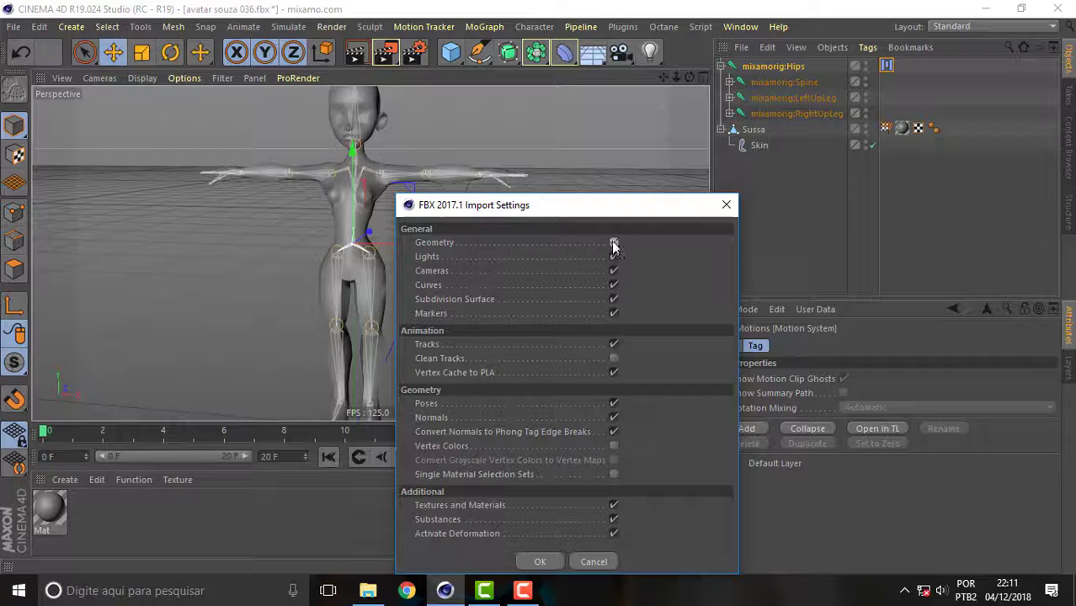
pyautogui.click(539, 563)
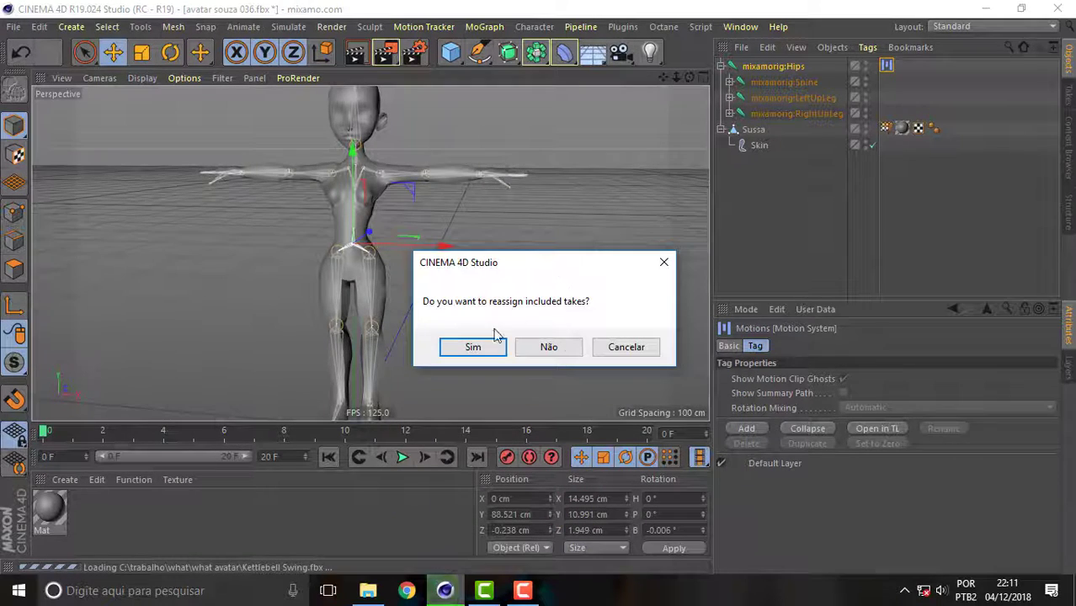
pyautogui.click(564, 349)
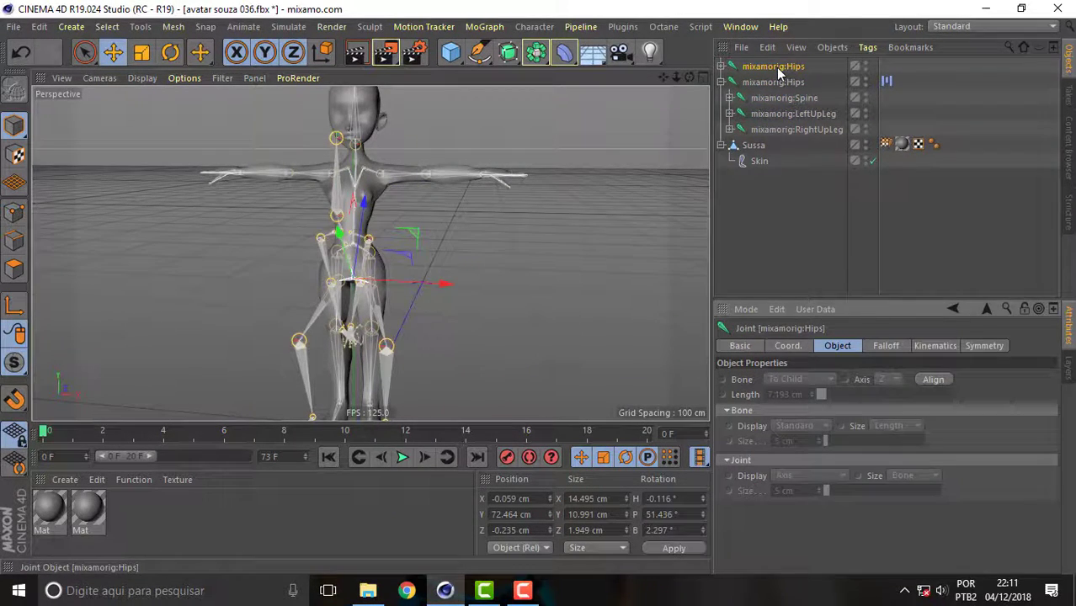
pyautogui.click(247, 27)
# Create the 0–73 F Kettle motion clip from the merged rig and show the full 0–73 range
pyautogui.click(318, 390)
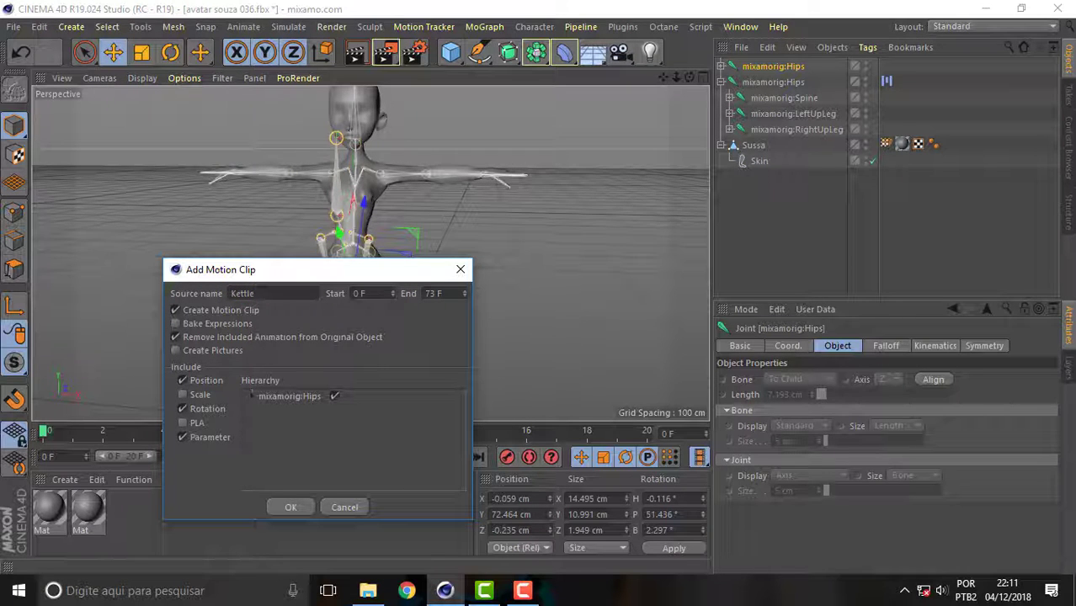
pyautogui.click(293, 507)
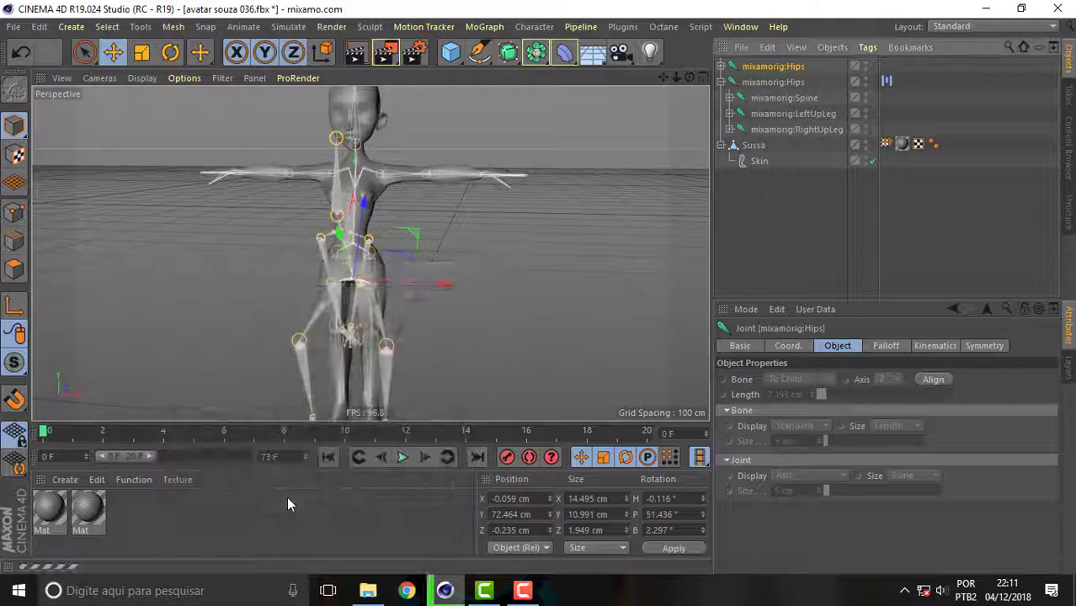
pyautogui.moveTo(143, 455); pyautogui.dragTo(273, 457)
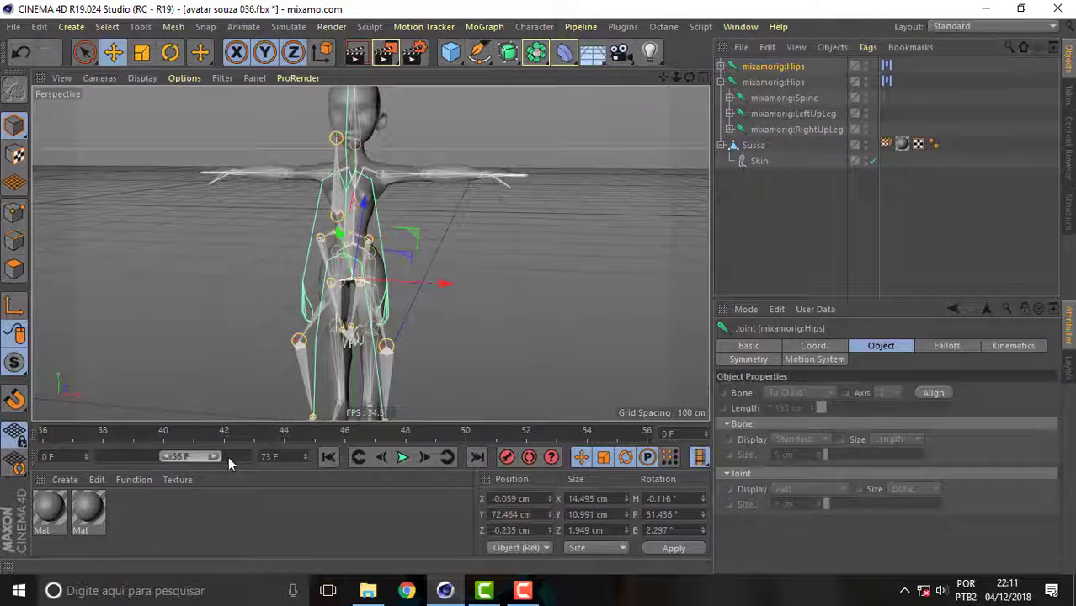
pyautogui.moveTo(195, 457); pyautogui.dragTo(28, 461)
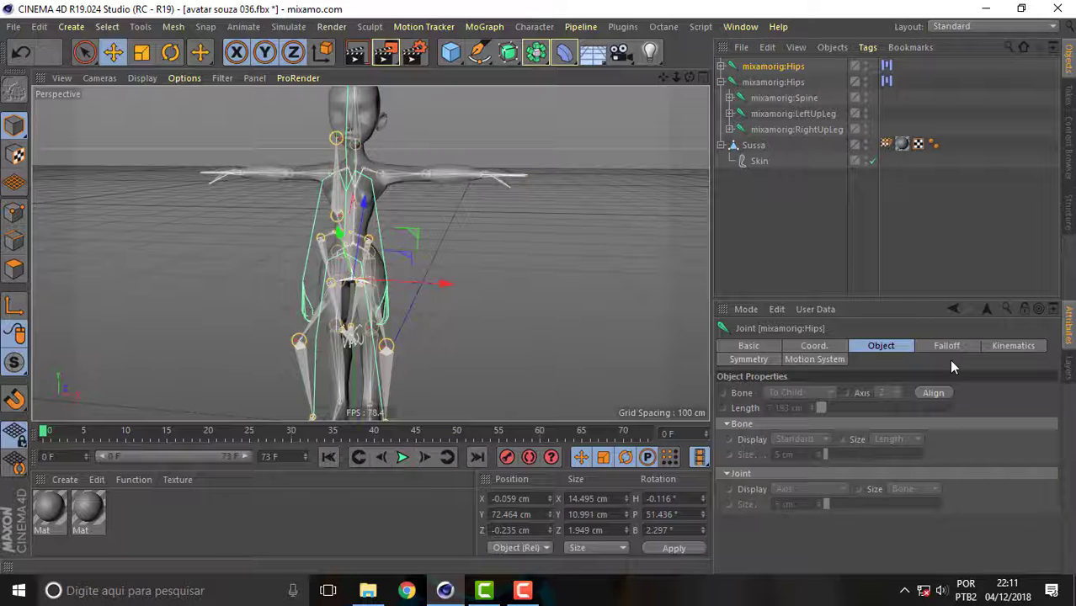
pyautogui.click(886, 81)
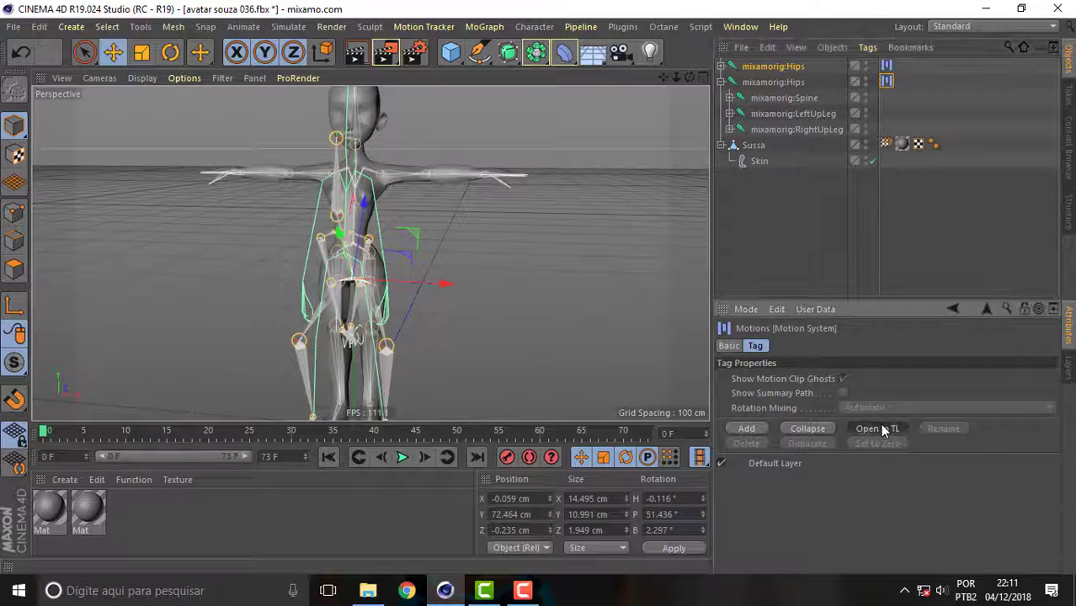
# Drop the Kettle clip on Layer 0 right after T Pose, running 18–91 F
pyautogui.click(879, 428)
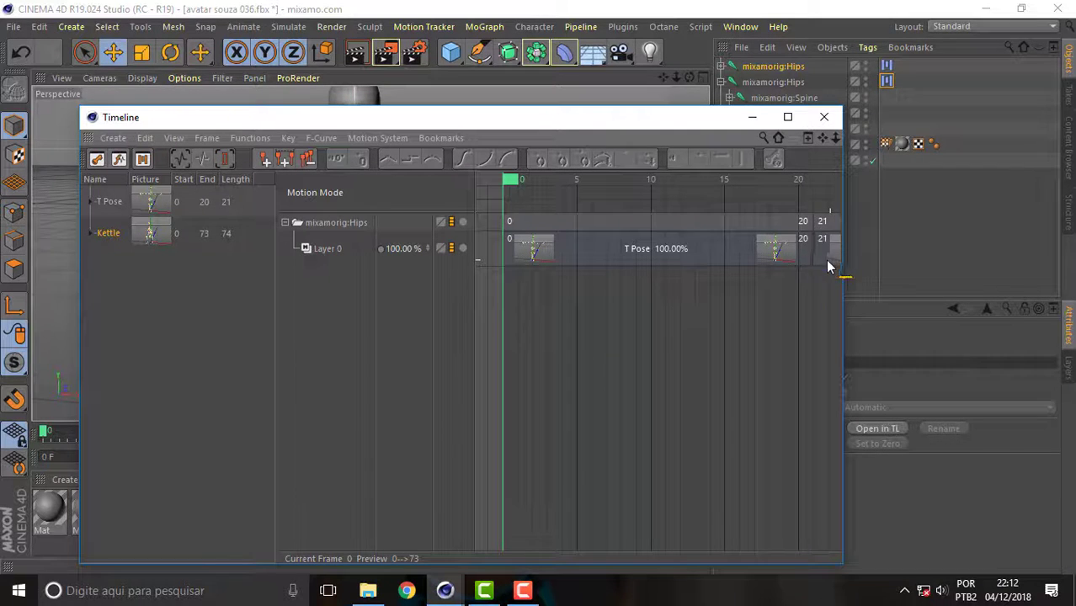
pyautogui.moveTo(829, 261); pyautogui.dragTo(791, 267)
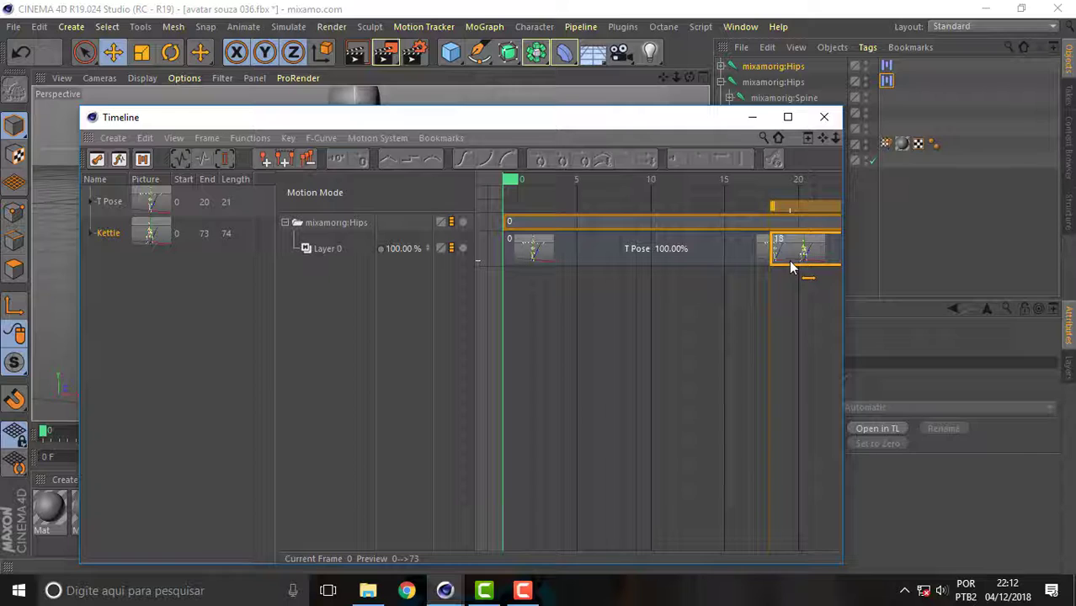
pyautogui.click(824, 117)
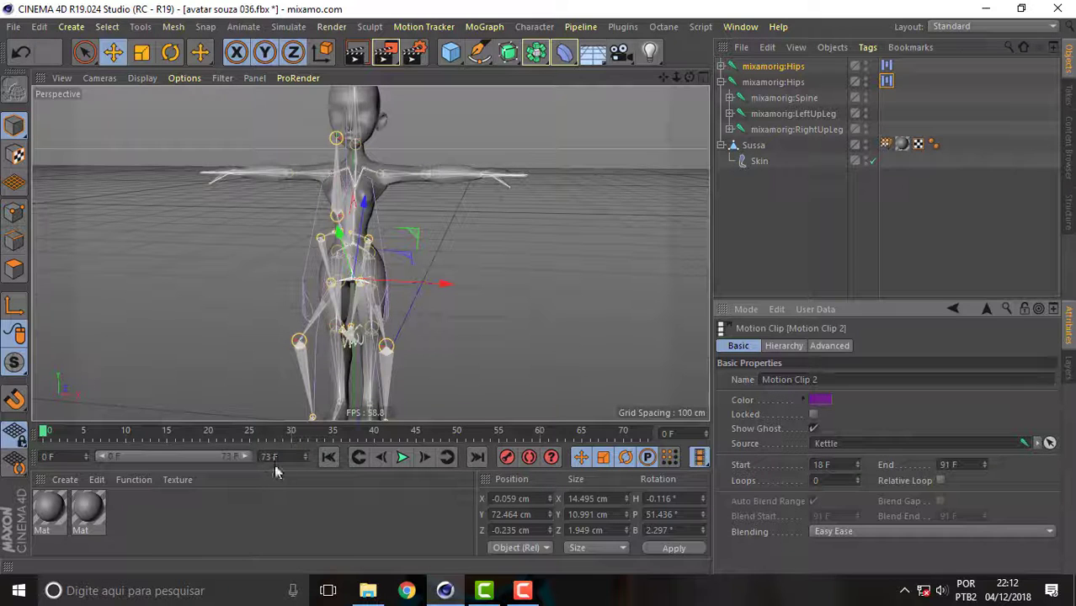
# Delete the merged Kettlebell rig and extend the scene and preview range to 120 frames
pyautogui.click(401, 459)
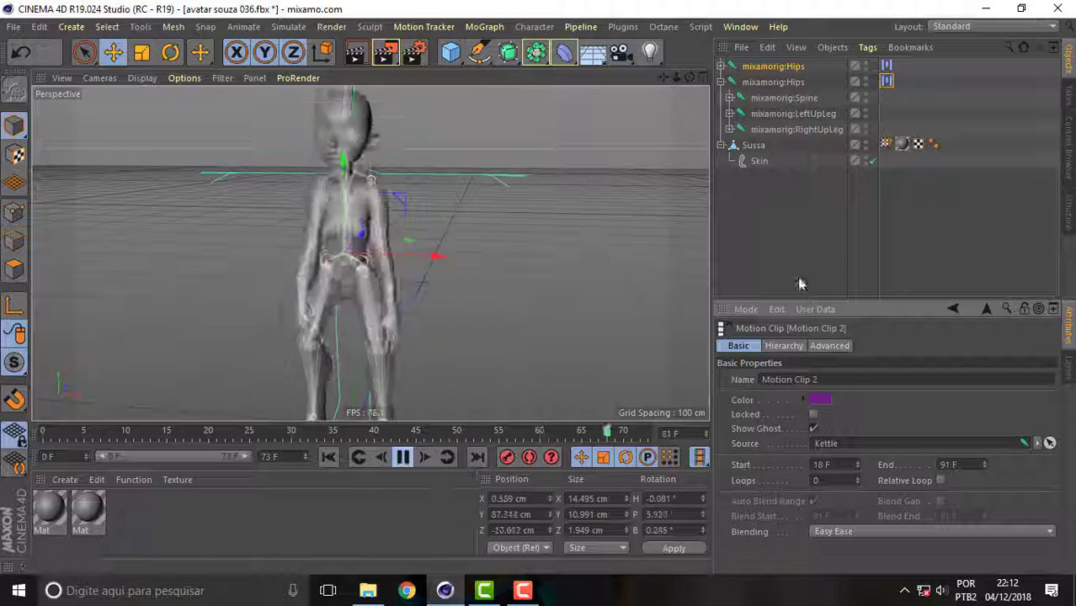
pyautogui.click(773, 66)
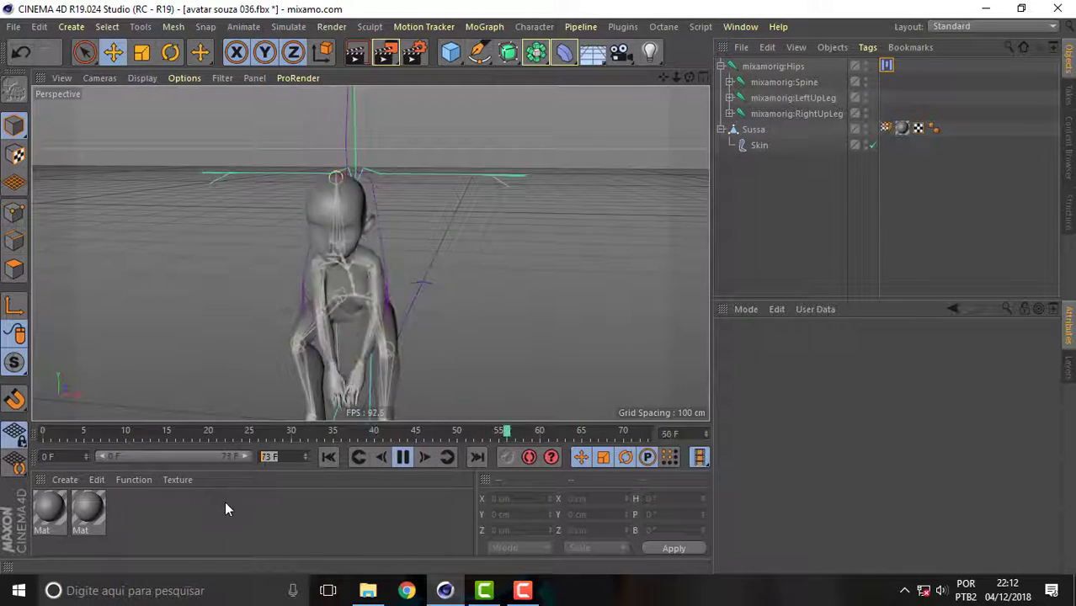
pyautogui.write('120')
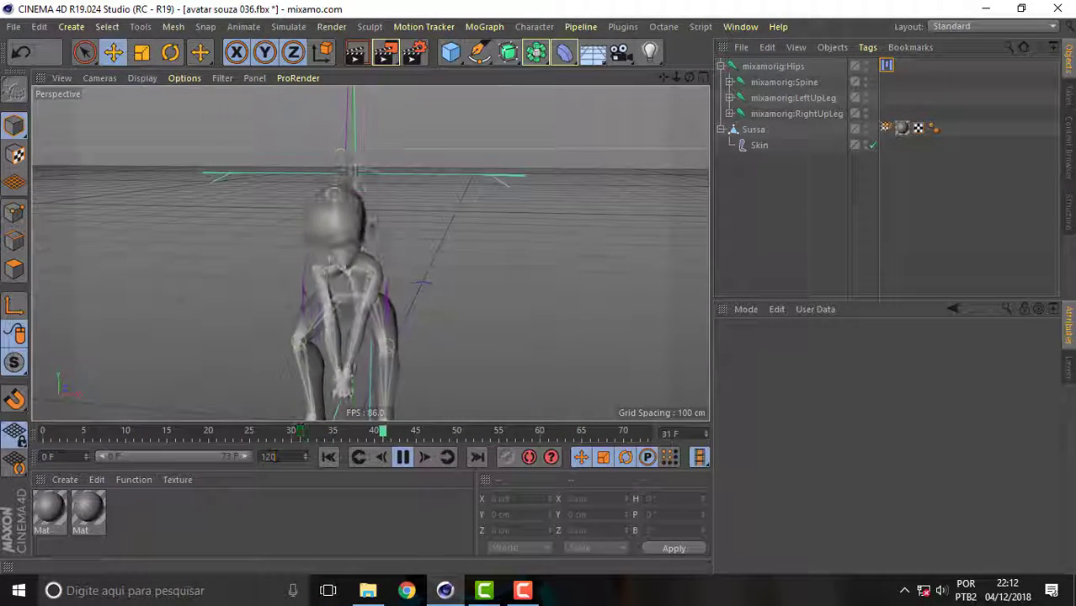
pyautogui.press('Return')
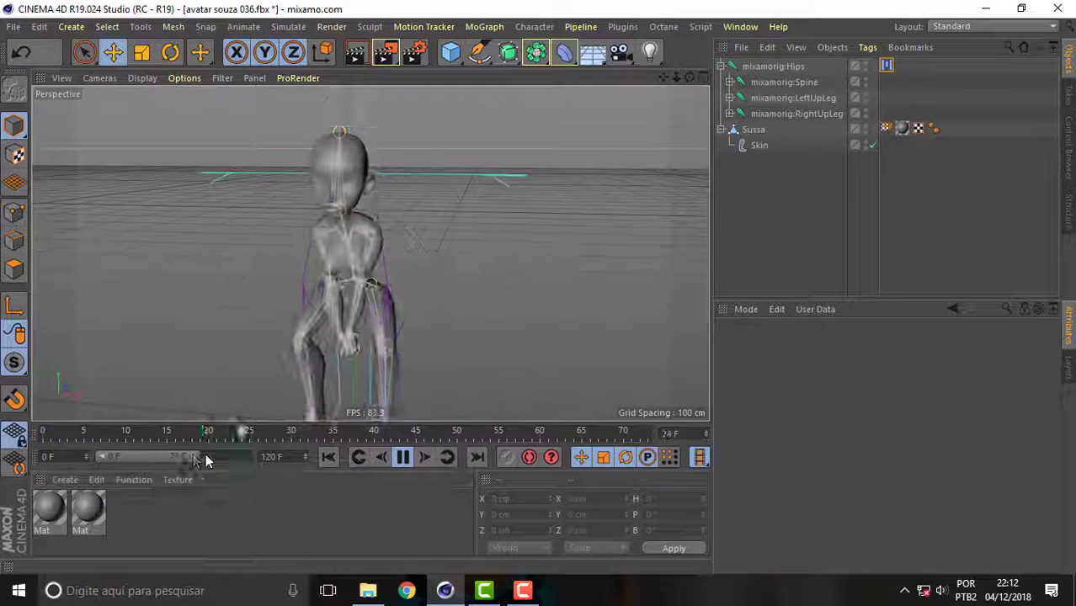
pyautogui.moveTo(206, 461); pyautogui.dragTo(314, 453)
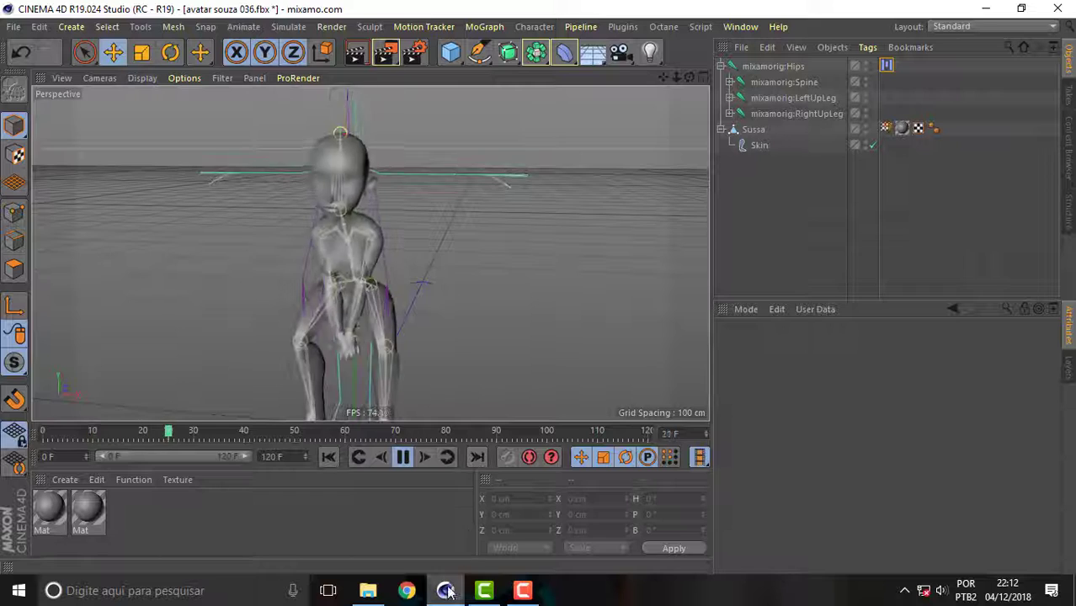
pyautogui.click(403, 458)
pyautogui.click(887, 66)
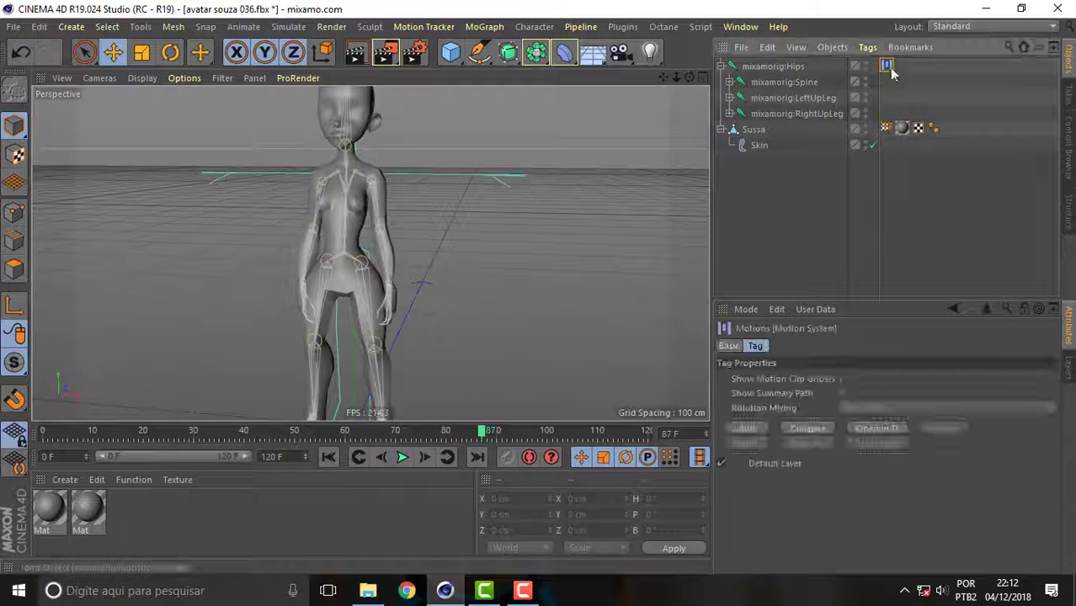
# Shift the Kettle clip to about frame 34, place a T Pose clip before it, and play
pyautogui.click(874, 428)
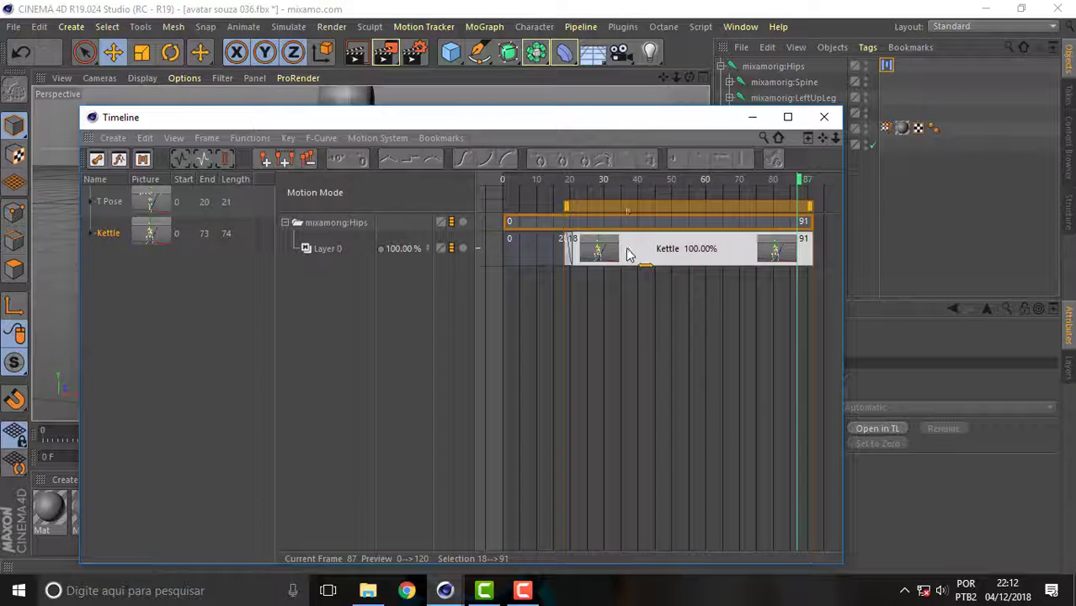
pyautogui.moveTo(627, 255); pyautogui.dragTo(684, 253)
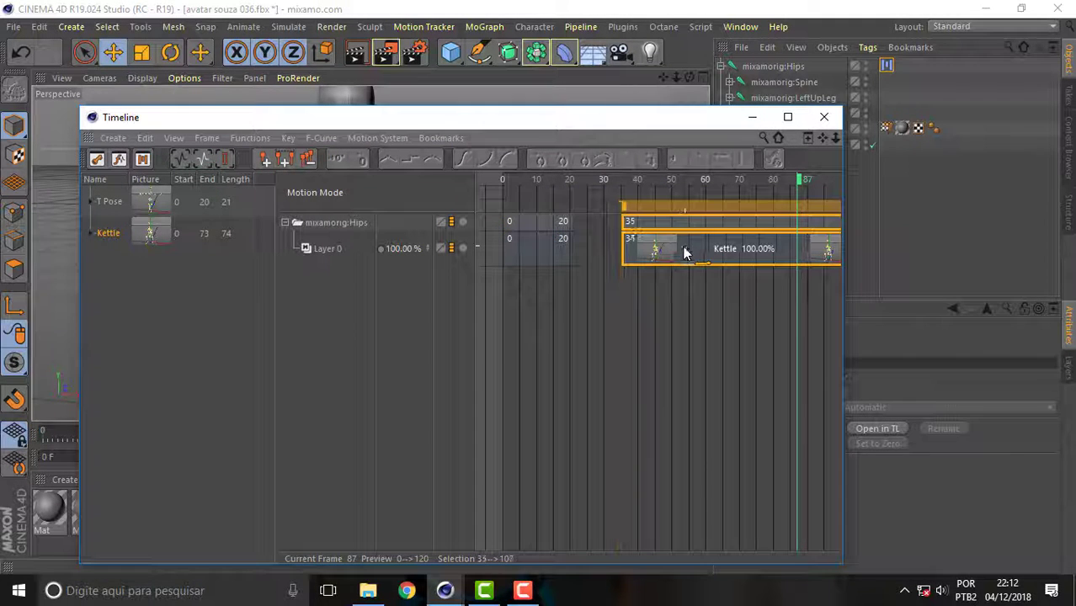
pyautogui.moveTo(110, 202); pyautogui.dragTo(684, 262)
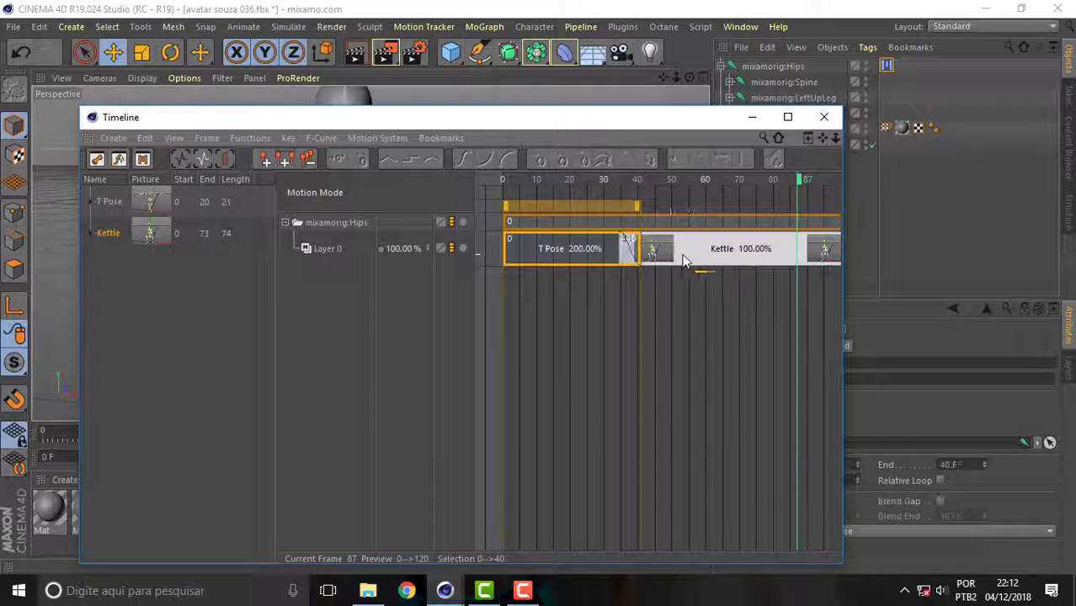
pyautogui.click(823, 117)
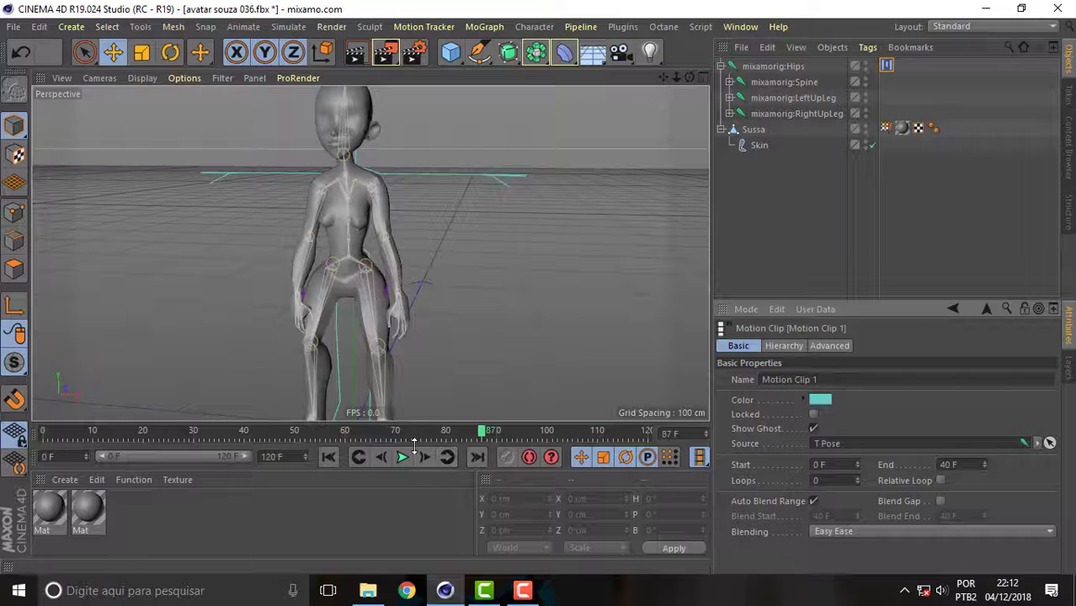
pyautogui.click(398, 458)
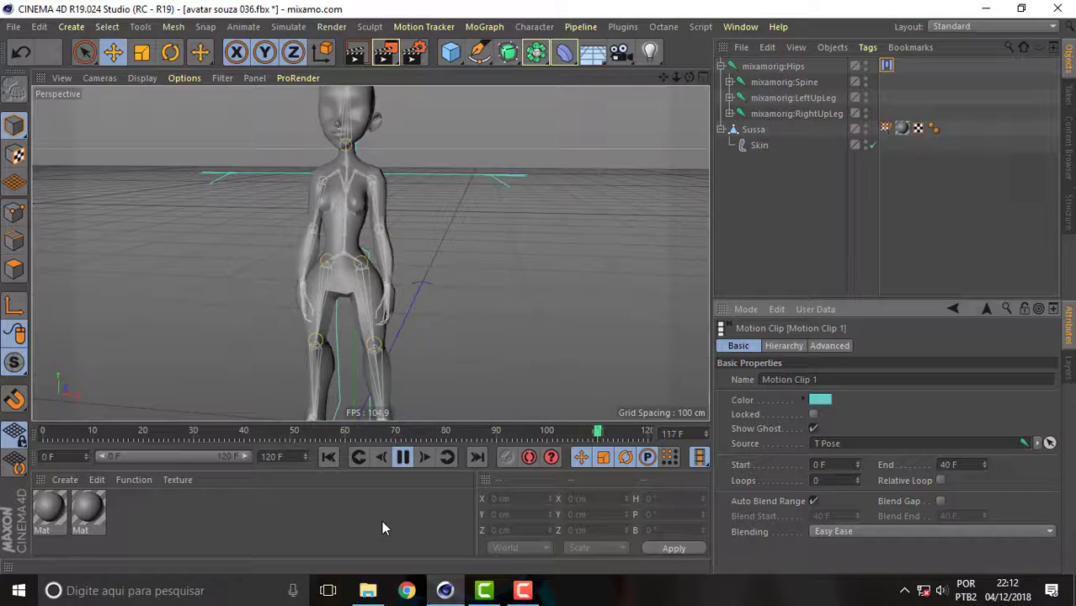
# Nest the Sussa mesh under a new Subdivision Surface
pyautogui.click(771, 132)
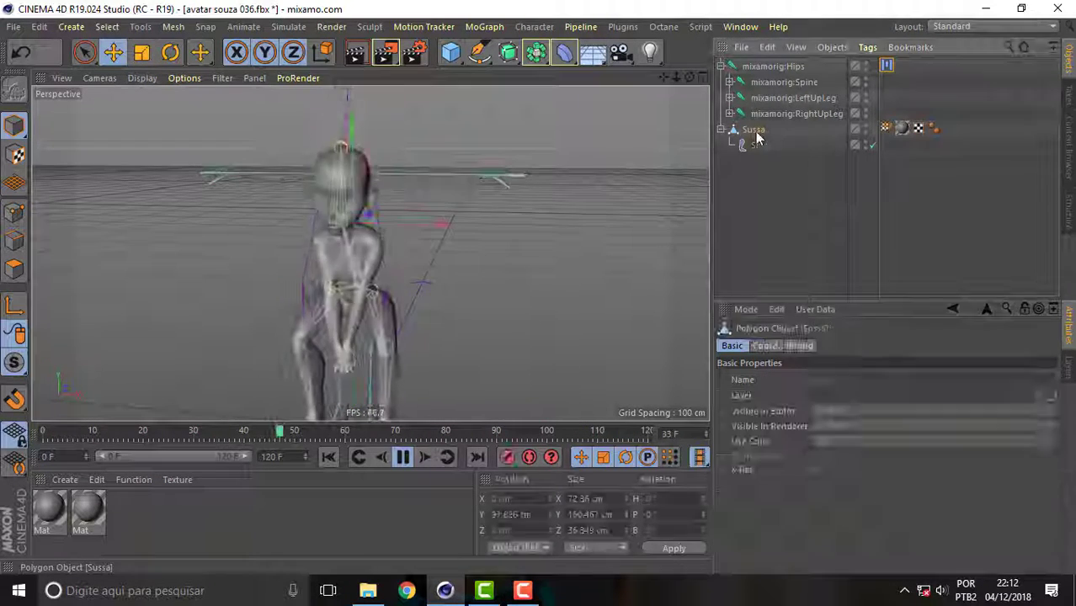
pyautogui.click(536, 53)
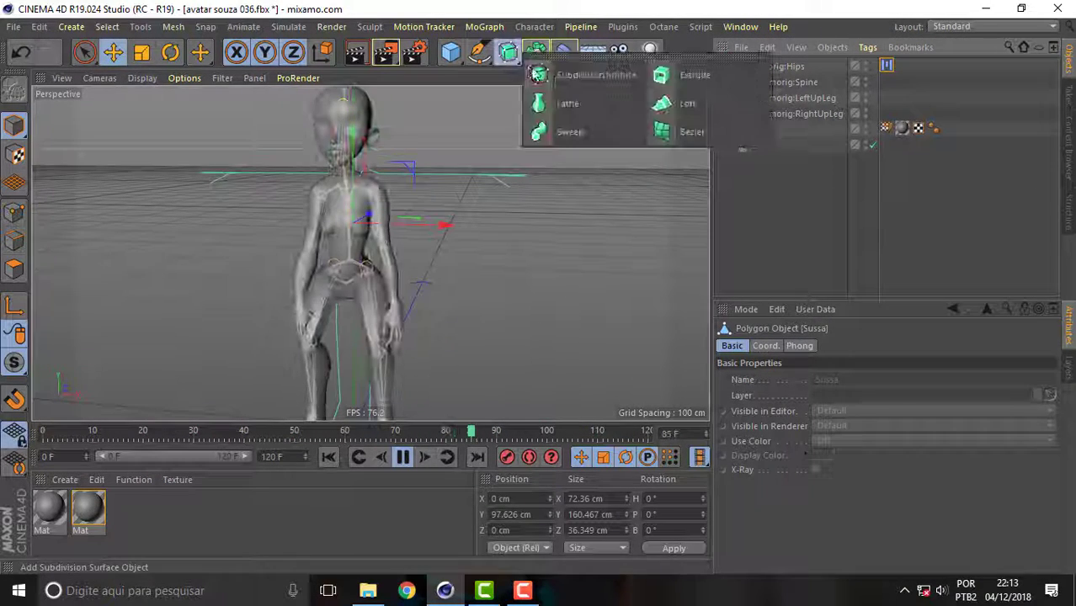
pyautogui.keyDown('alt'); pyautogui.click(587, 78); pyautogui.keyUp('alt')
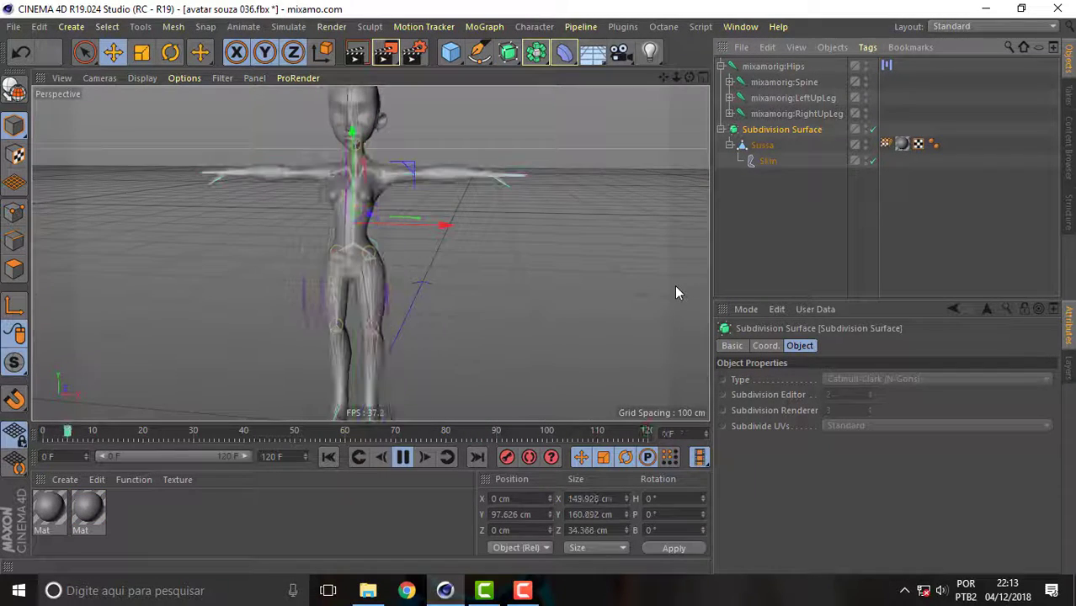
# Delete the old Mat materials from the material manager
pyautogui.click(88, 510)
pyautogui.press('Delete')
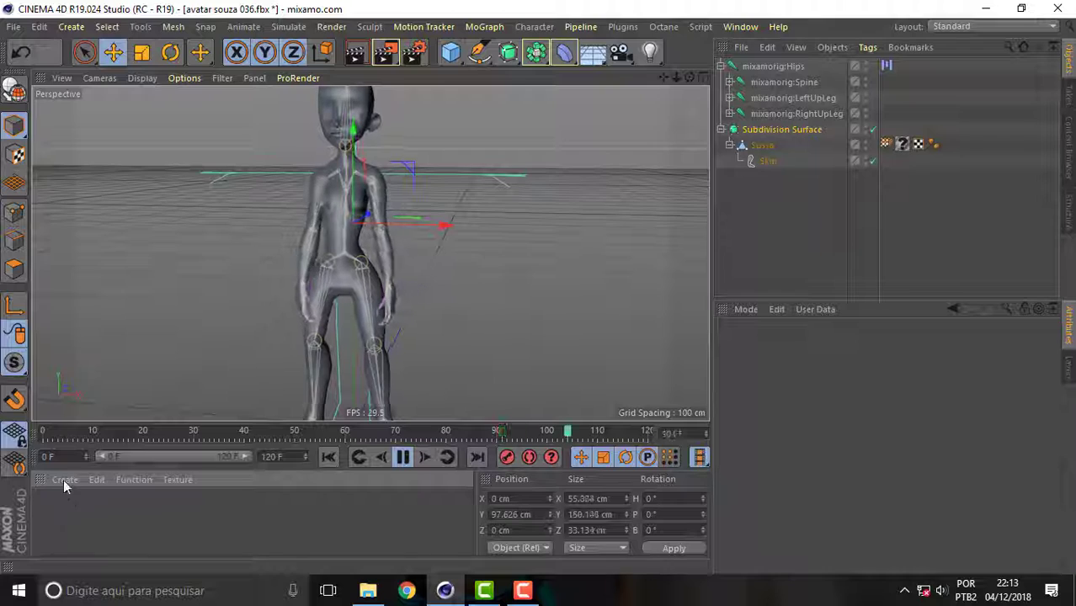
pyautogui.click(96, 479)
# Add a default material from the Material Manager, then delete it again
pyautogui.click(71, 480)
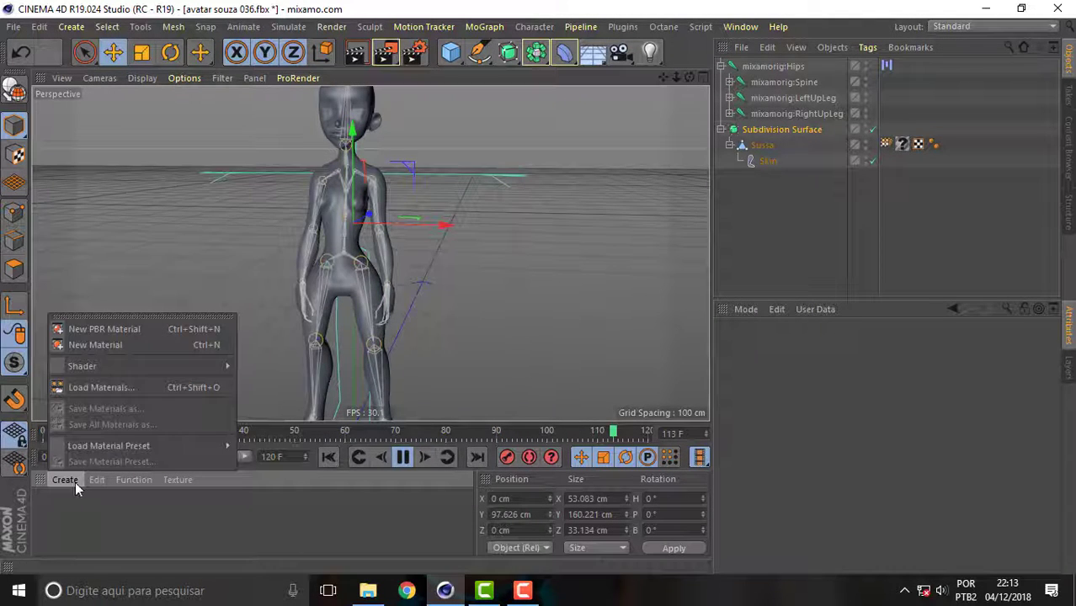
pyautogui.click(87, 343)
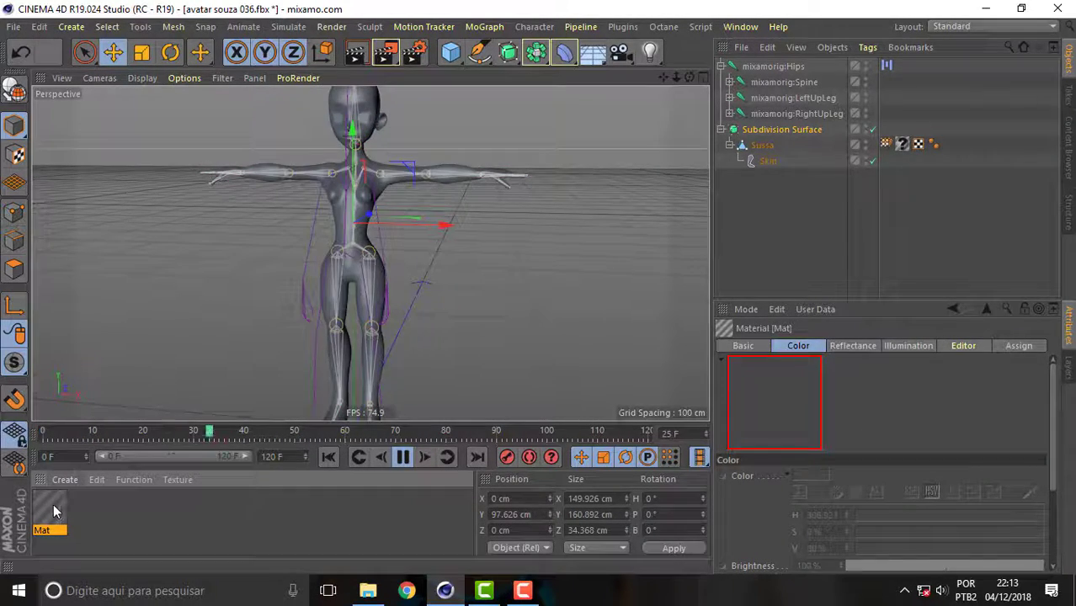
pyautogui.press('Delete')
# Create another default material Mat, inspect it in the Material Editor, then delete it
pyautogui.click(68, 481)
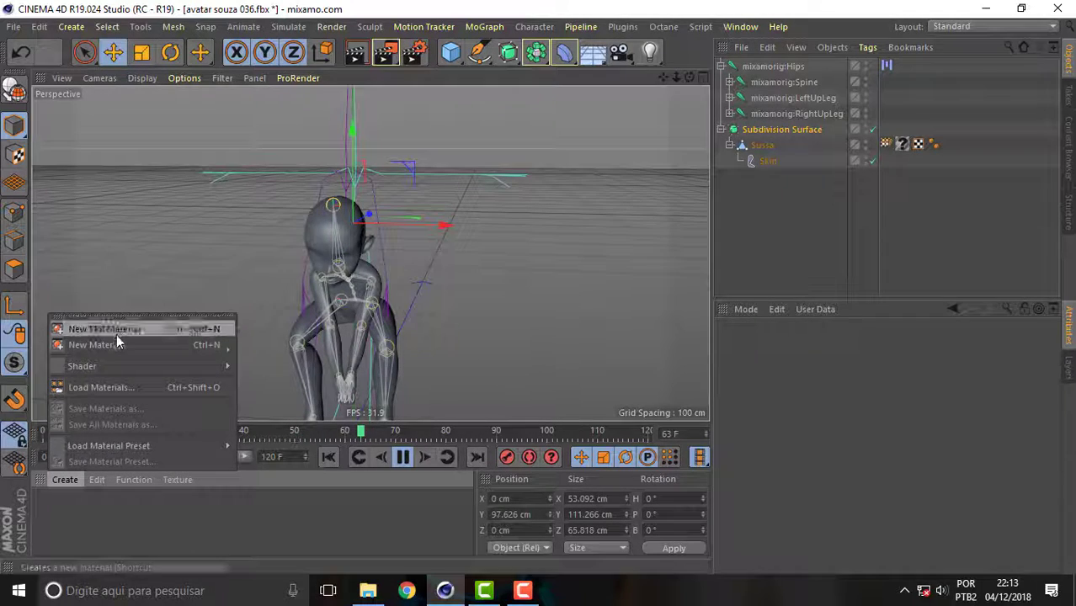
pyautogui.click(115, 345)
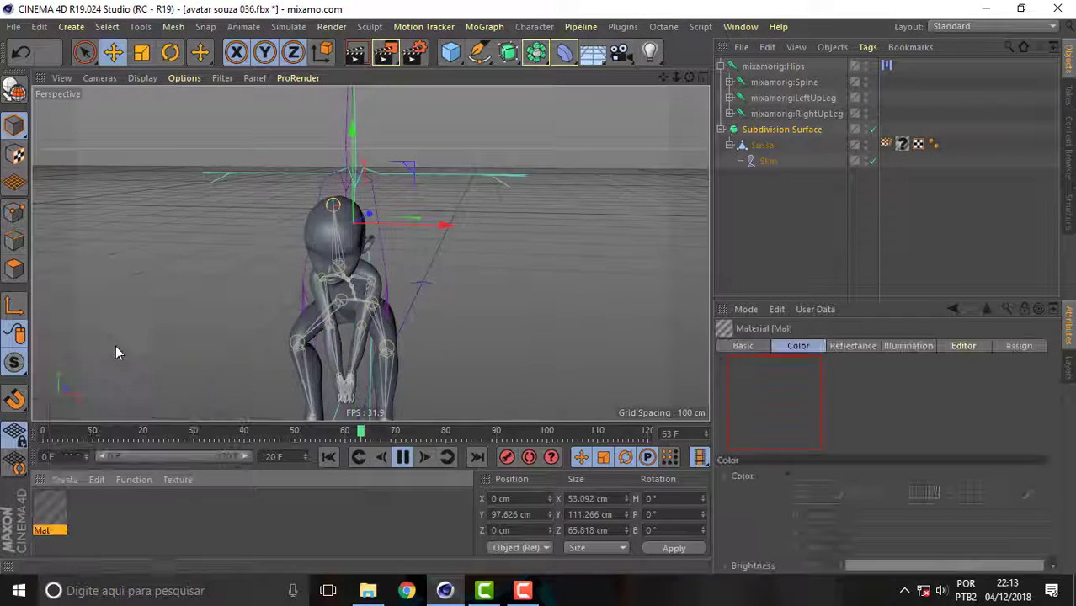
pyautogui.doubleClick(57, 513)
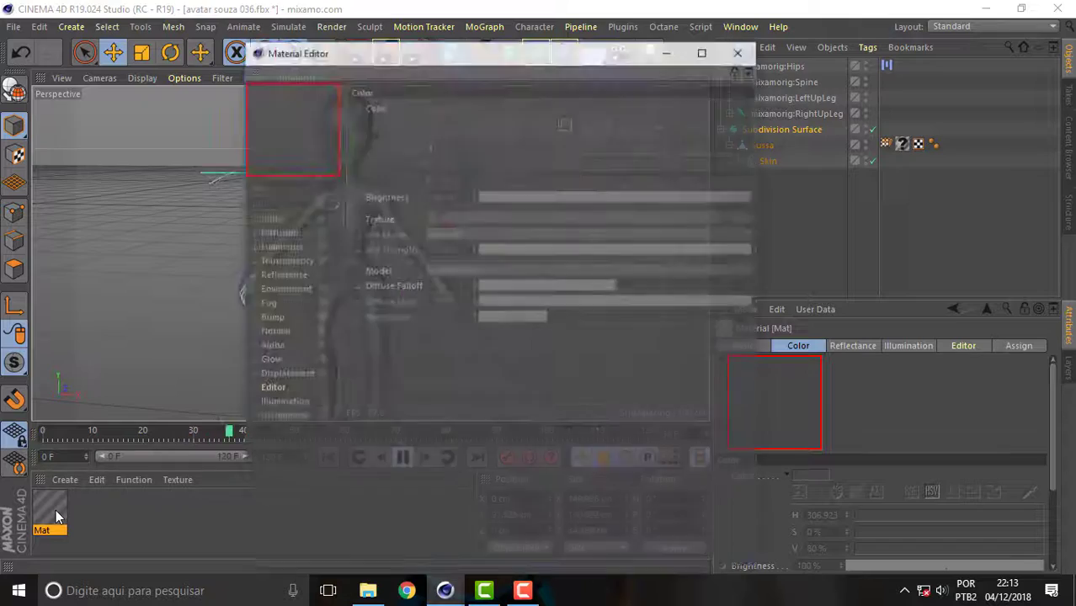
pyautogui.click(740, 52)
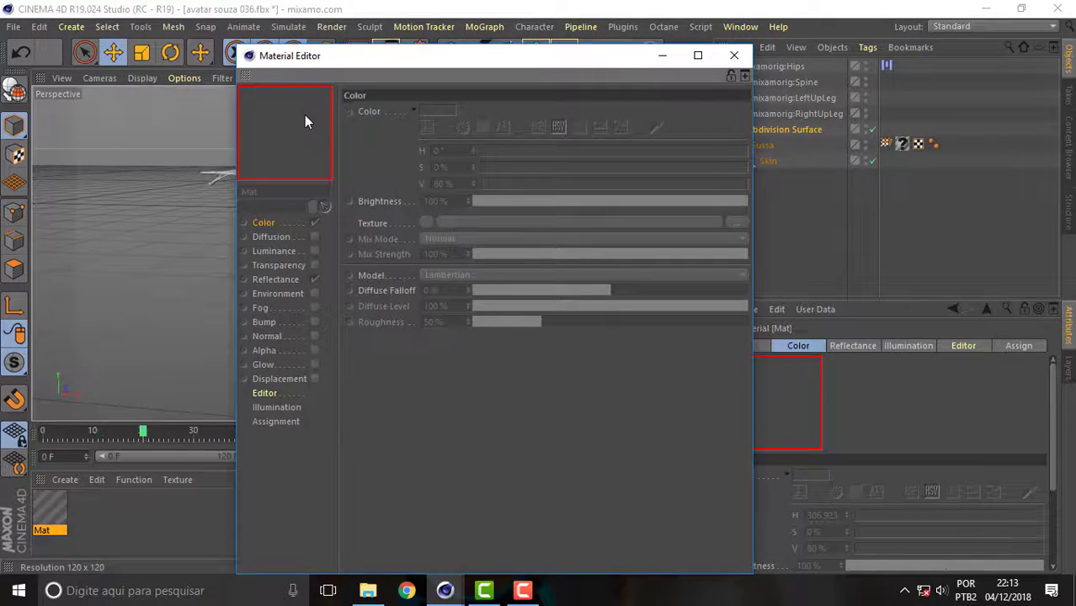
pyautogui.click(733, 54)
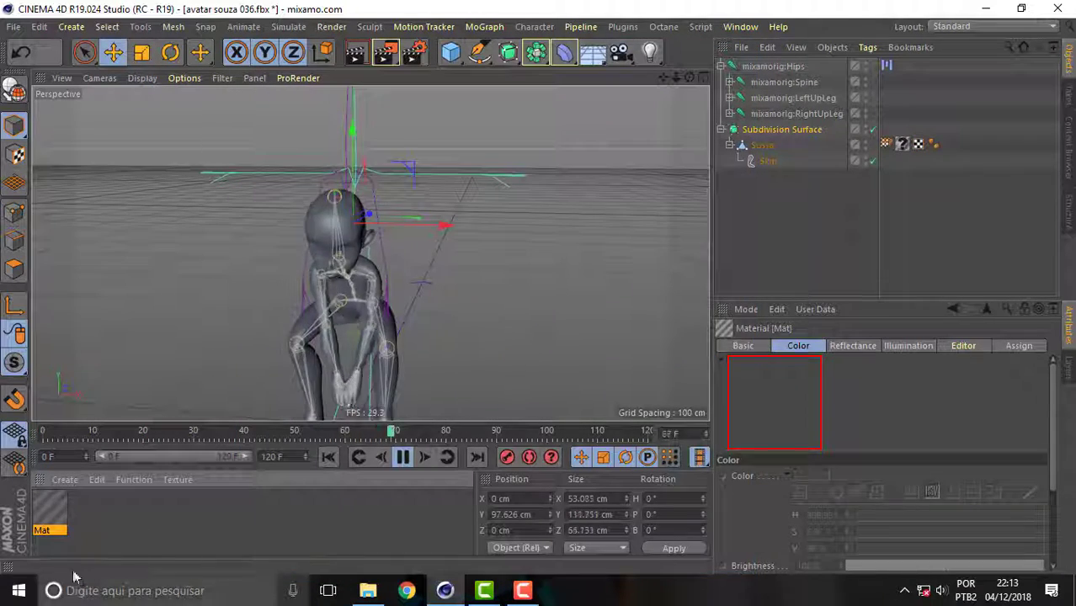
pyautogui.press('Delete')
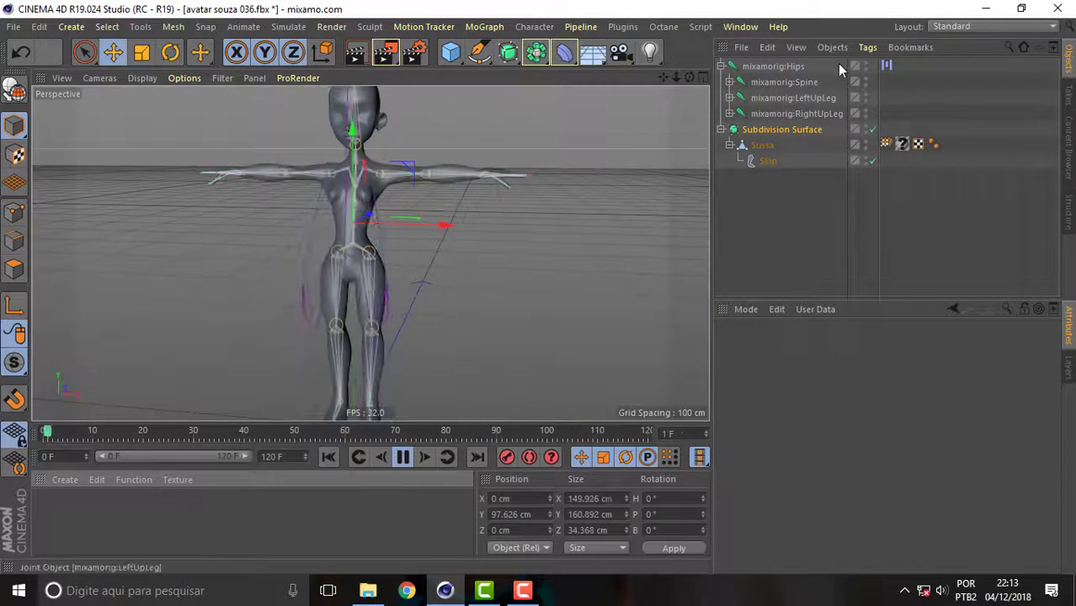
# With the object selection cleared, add a fresh default material Mat and move the view closer to the character
pyautogui.click(784, 82)
pyautogui.click(792, 221)
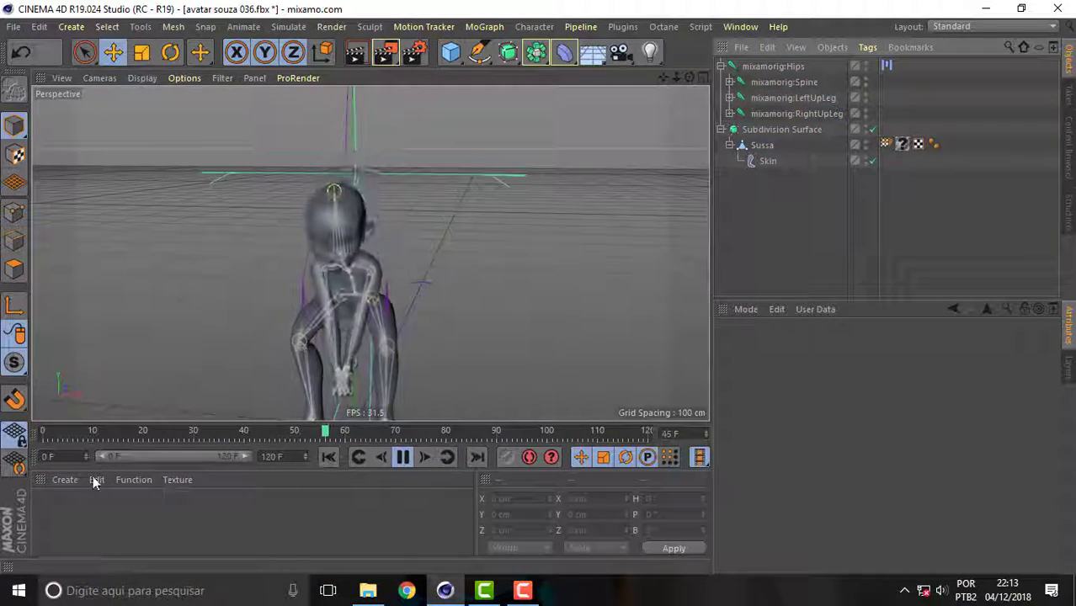
pyautogui.click(65, 480)
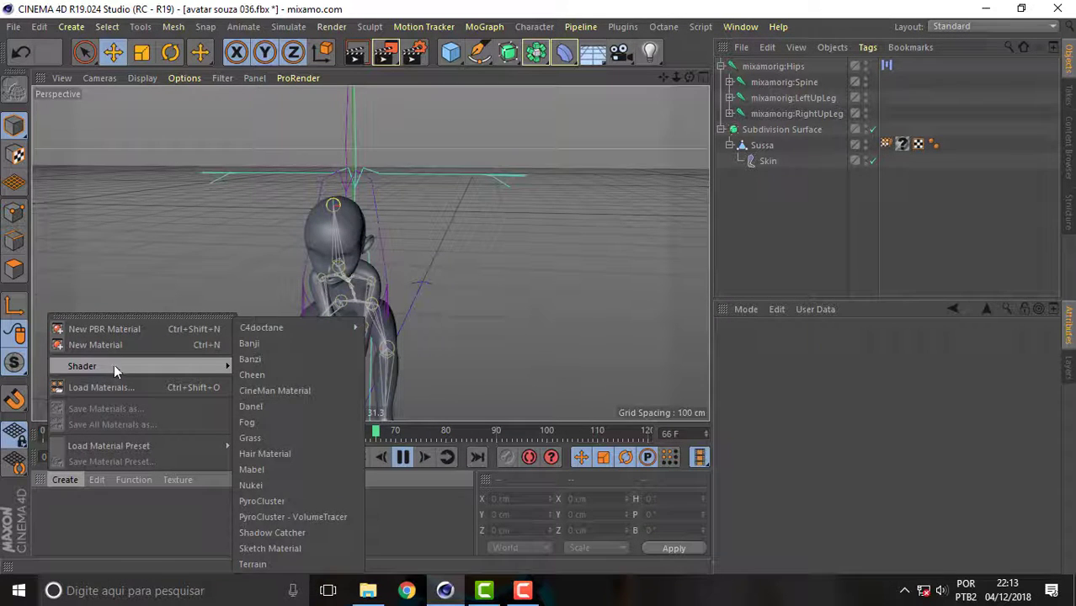
pyautogui.click(88, 345)
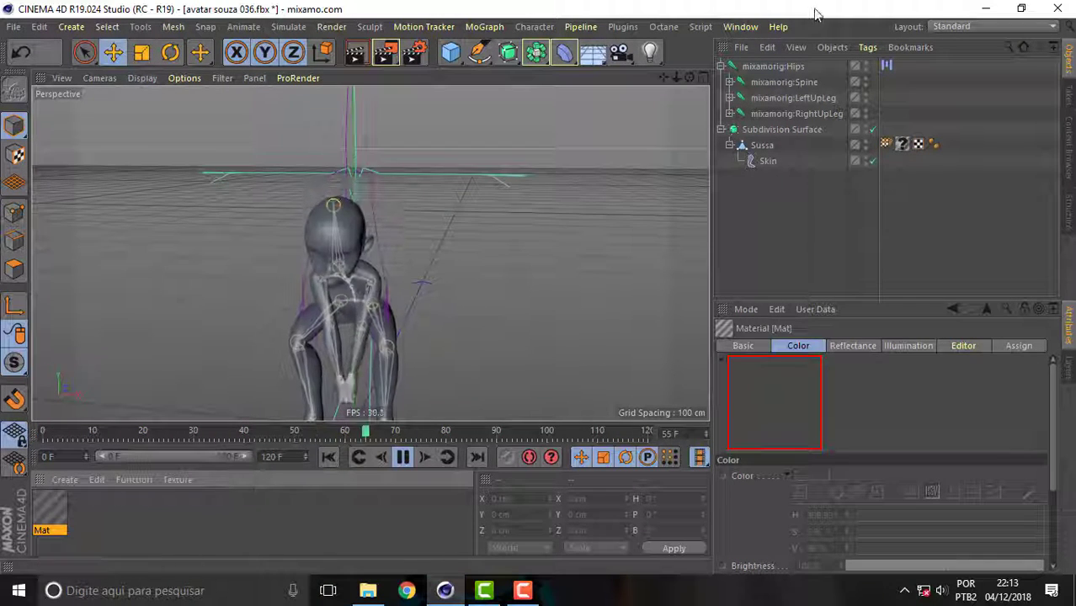
pyautogui.moveTo(678, 76)
pyautogui.mouseDown()
pyautogui.moveTo(716, 80)
pyautogui.moveTo(580, 72)
pyautogui.mouseUp()
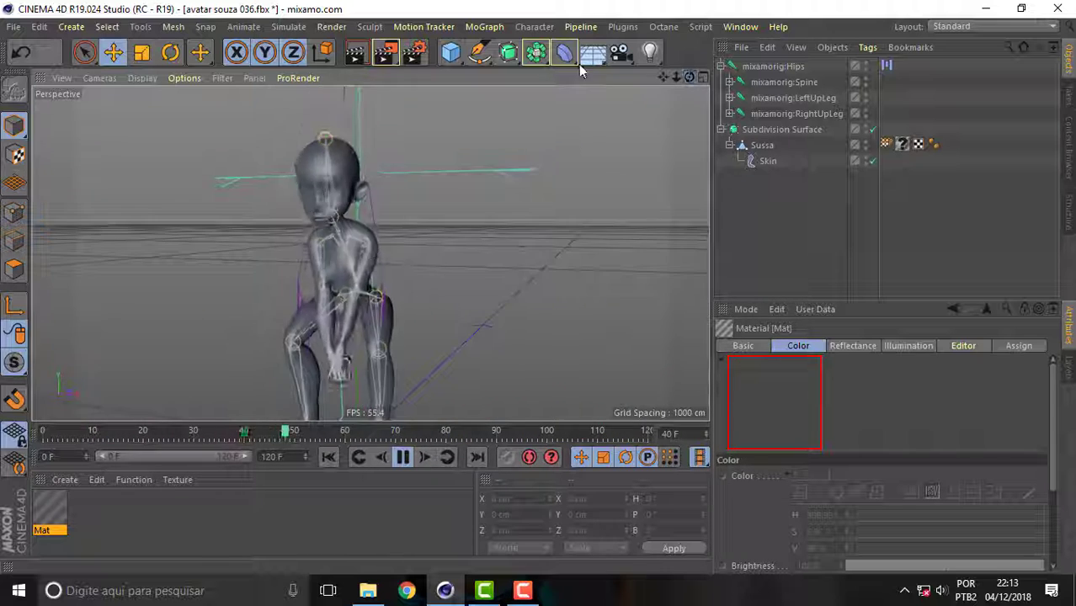
pyautogui.click(141, 78)
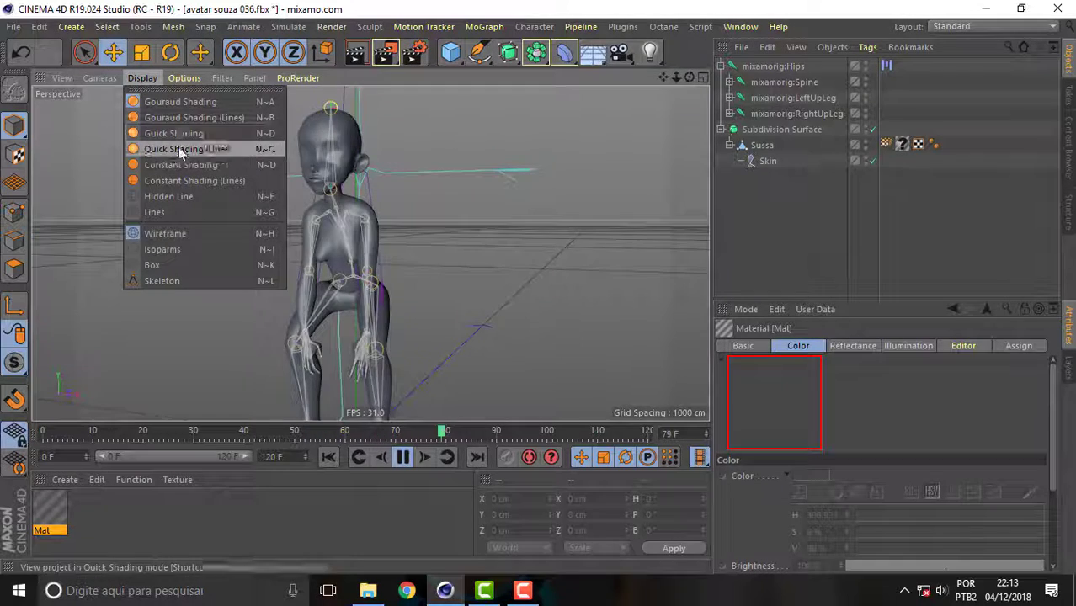
pyautogui.click(180, 149)
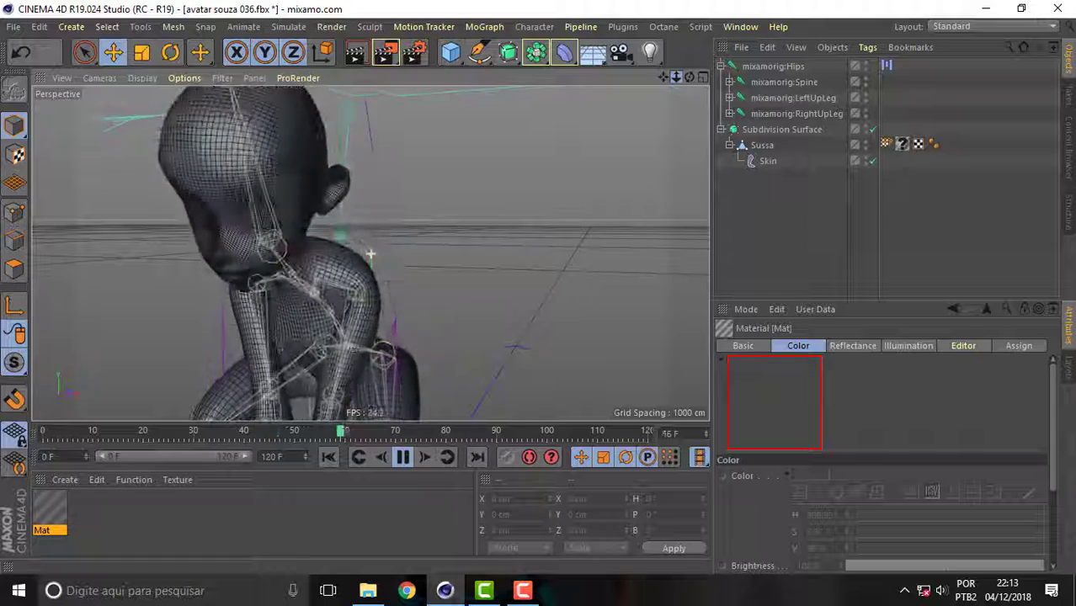
pyautogui.click(141, 77)
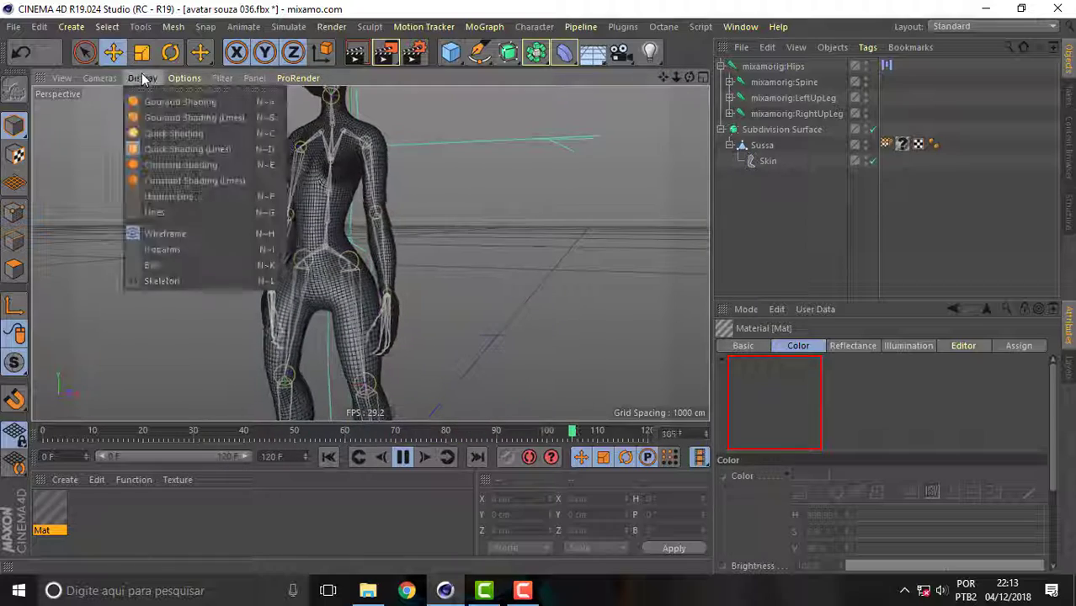
pyautogui.click(194, 180)
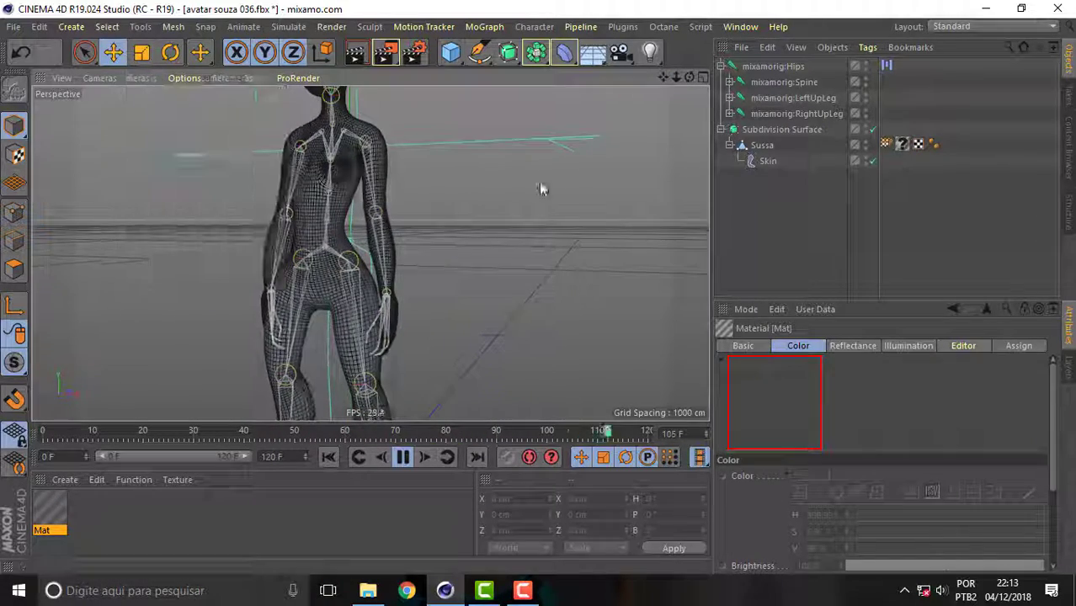
pyautogui.click(141, 77)
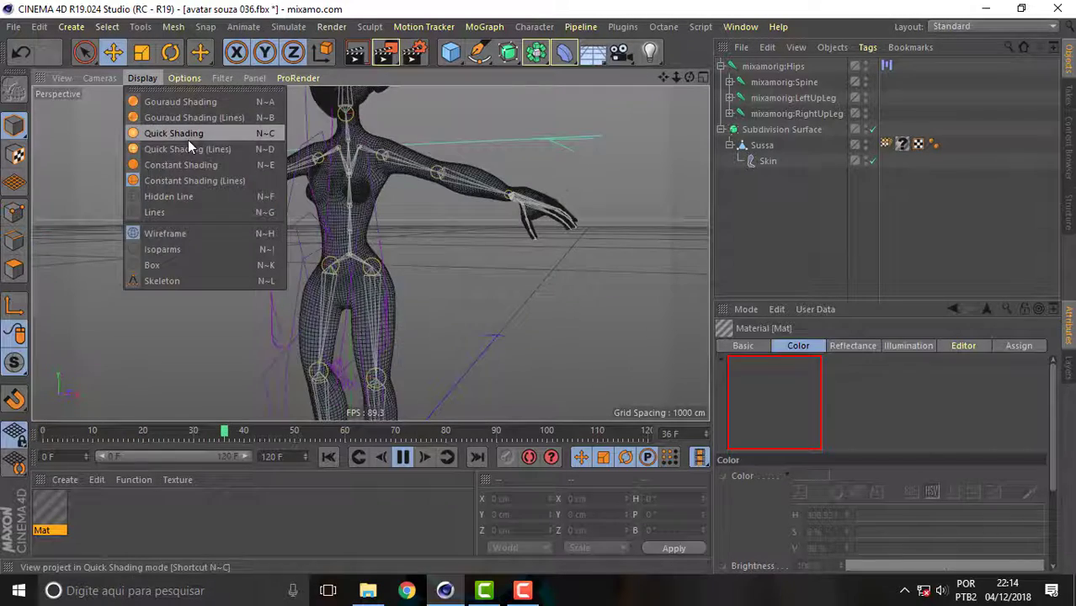
pyautogui.click(196, 157)
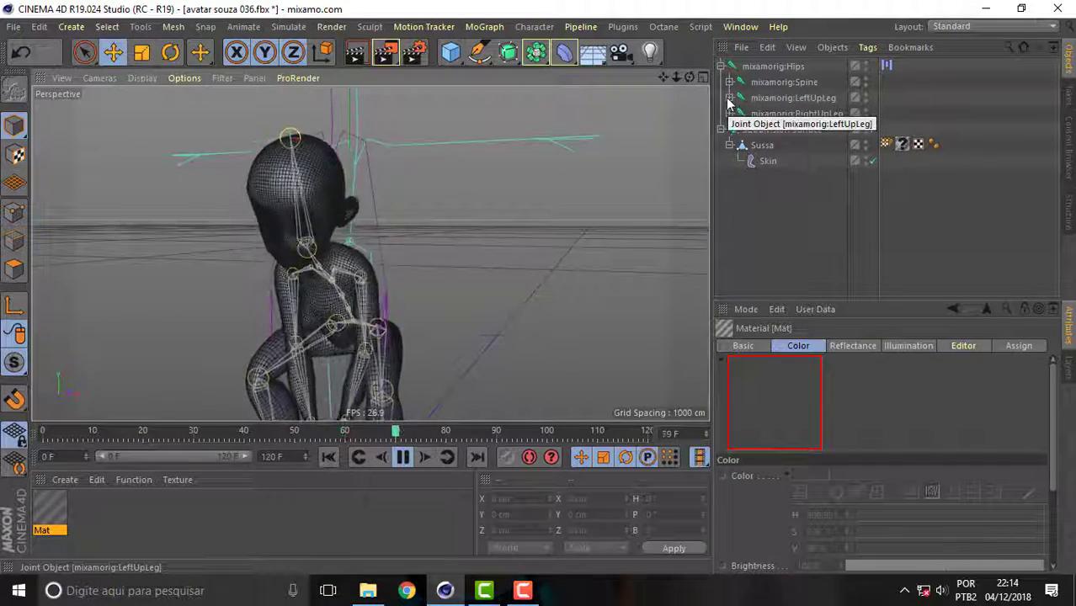
pyautogui.click(762, 145)
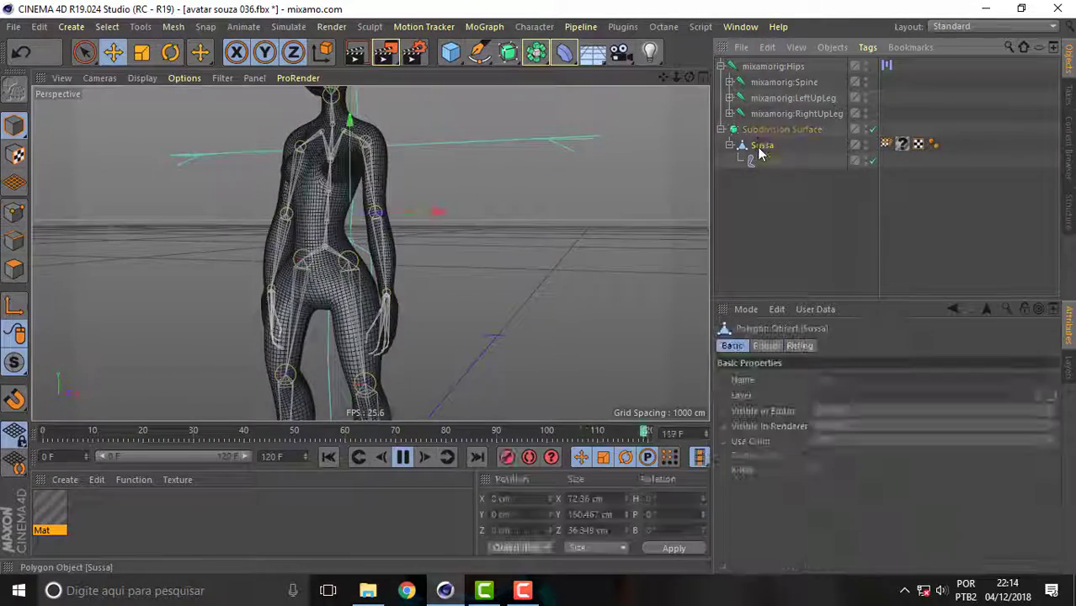
pyautogui.click(901, 148)
pyautogui.click(878, 189)
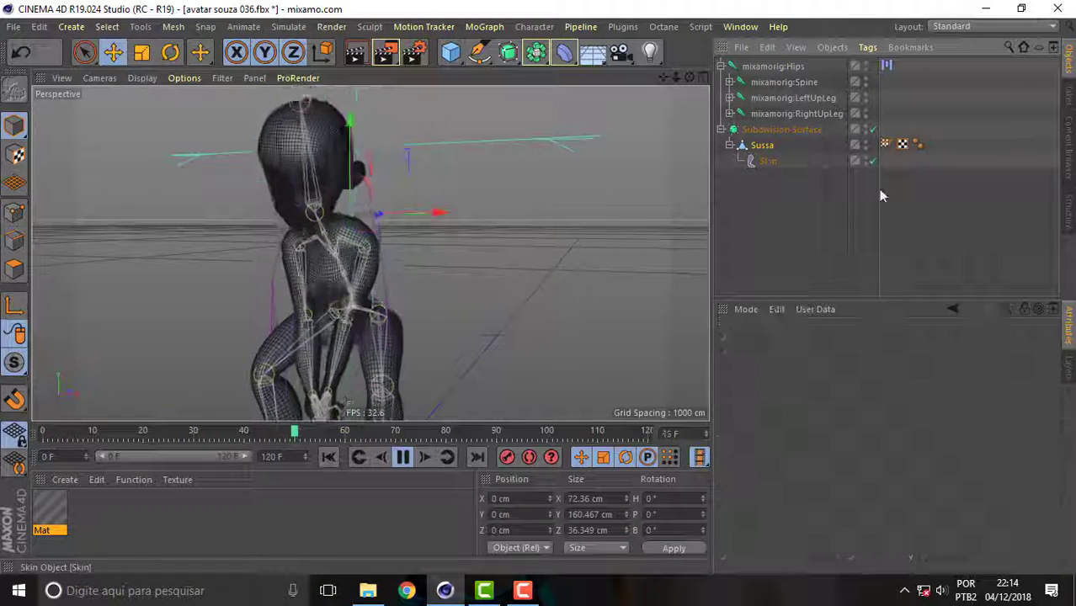
pyautogui.click(50, 508)
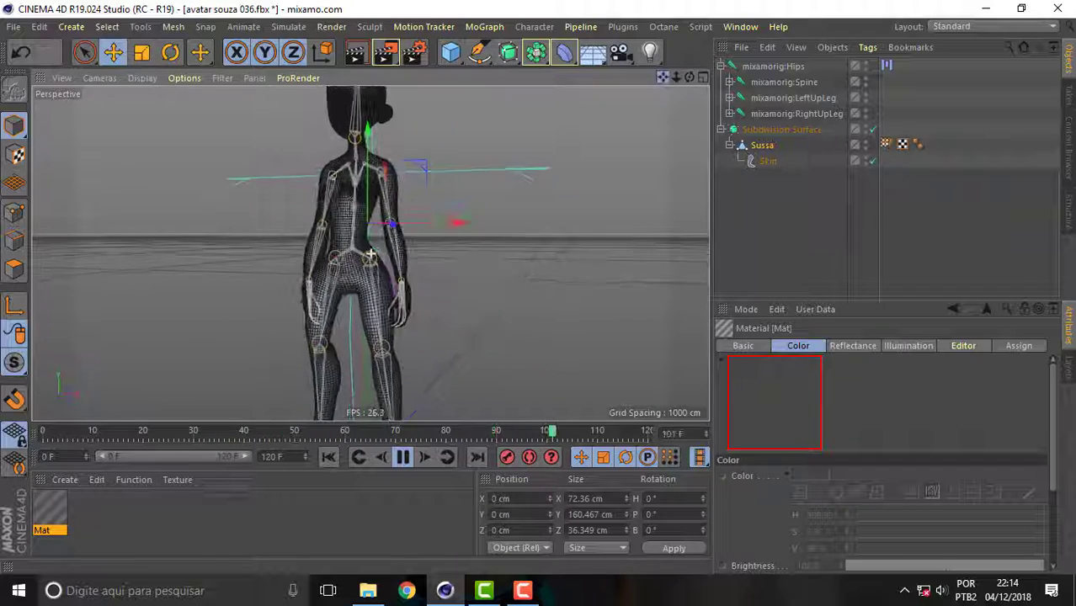
pyautogui.click(145, 79)
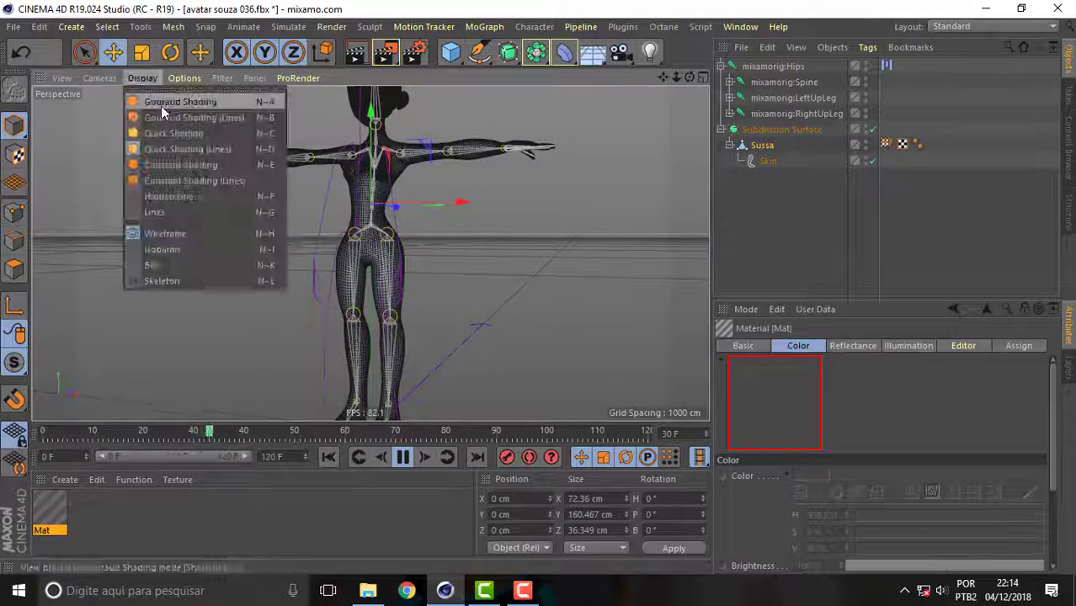
pyautogui.click(176, 133)
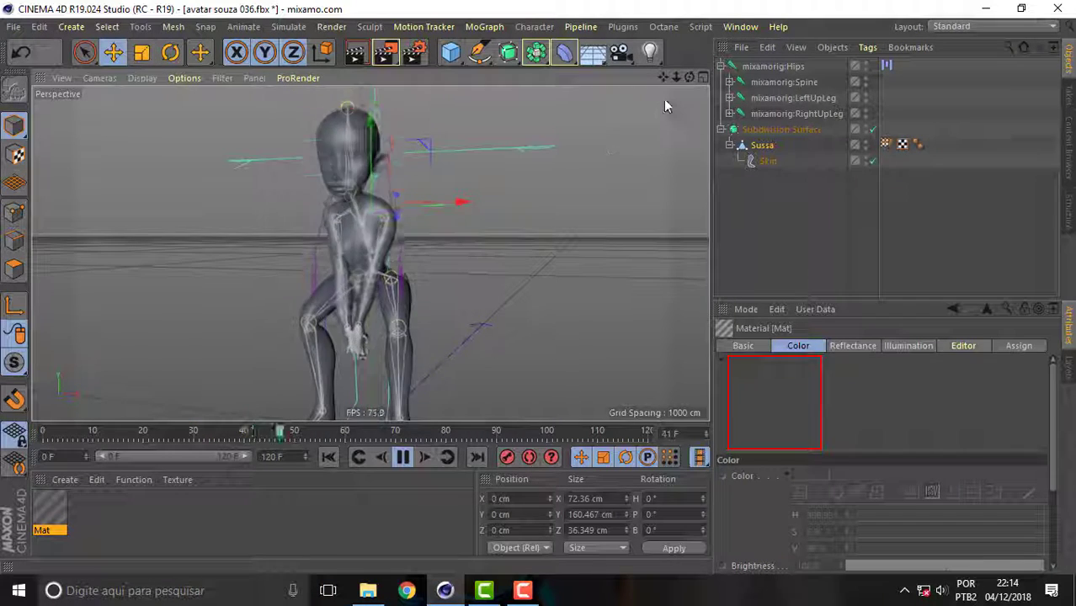